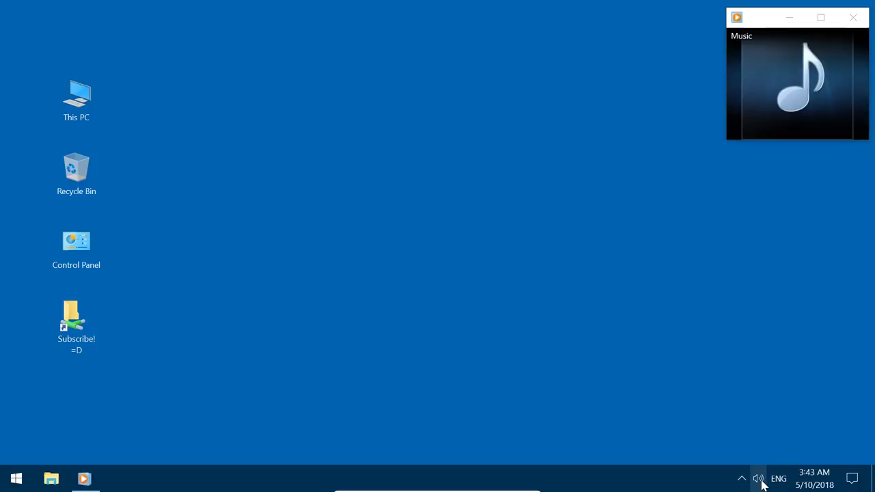
Open the Sound settings for playback devices and examine the playback and recording device lists before closing them.
{"action": "right_click", "coordinate": [760, 480]}
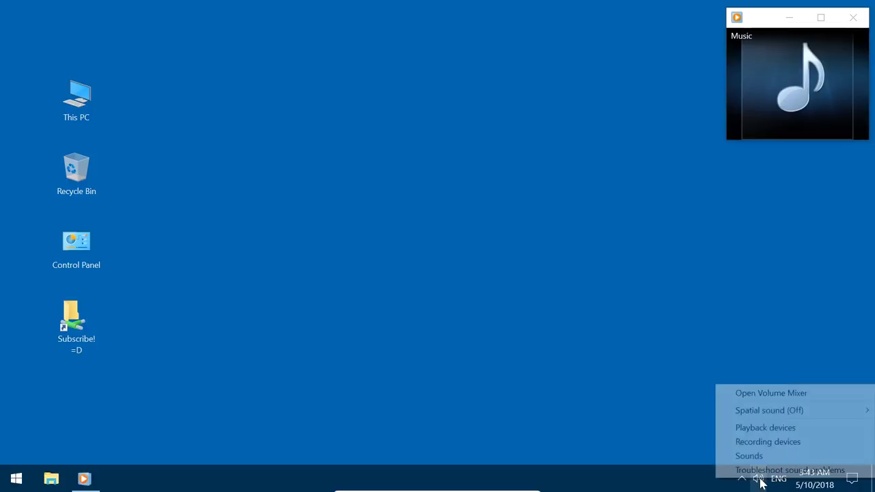
{"action": "left_click", "coordinate": [766, 428]}
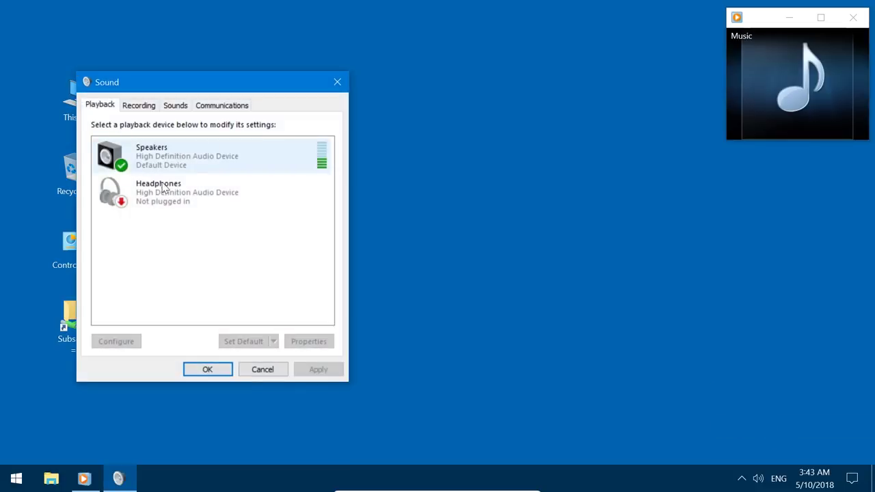
{"action": "left_click", "coordinate": [277, 159]}
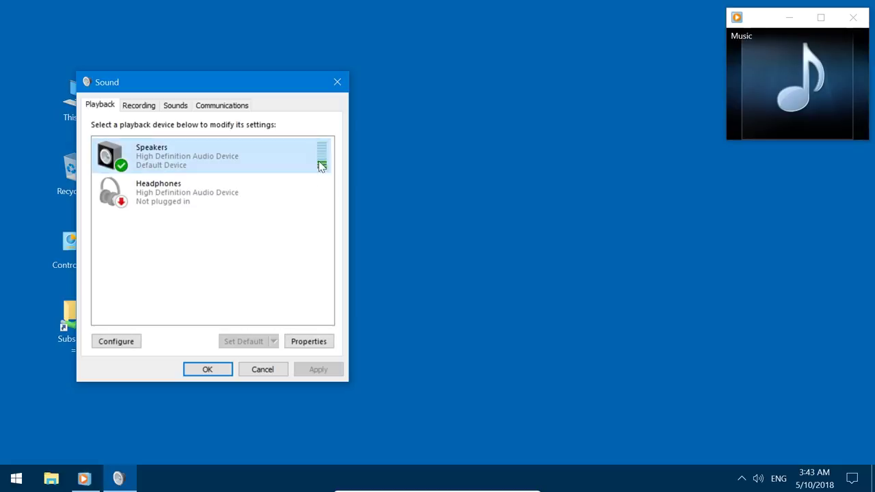
{"action": "left_click", "coordinate": [103, 108]}
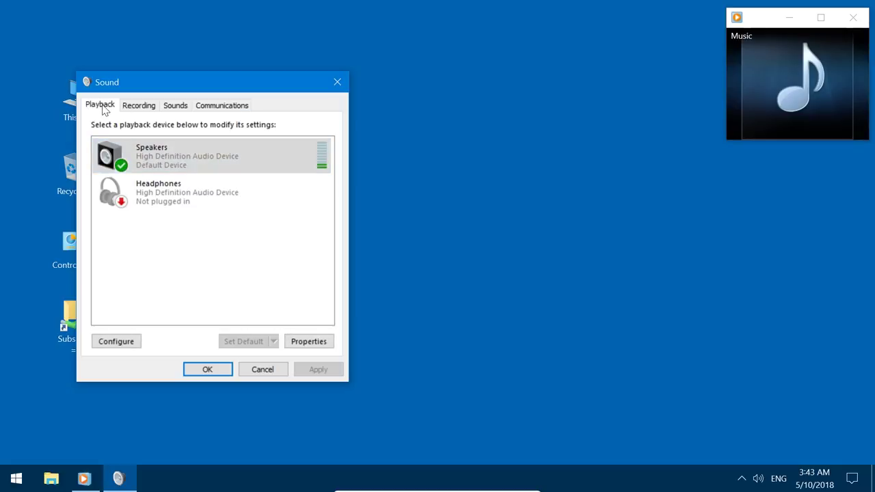
{"action": "left_click", "coordinate": [138, 111]}
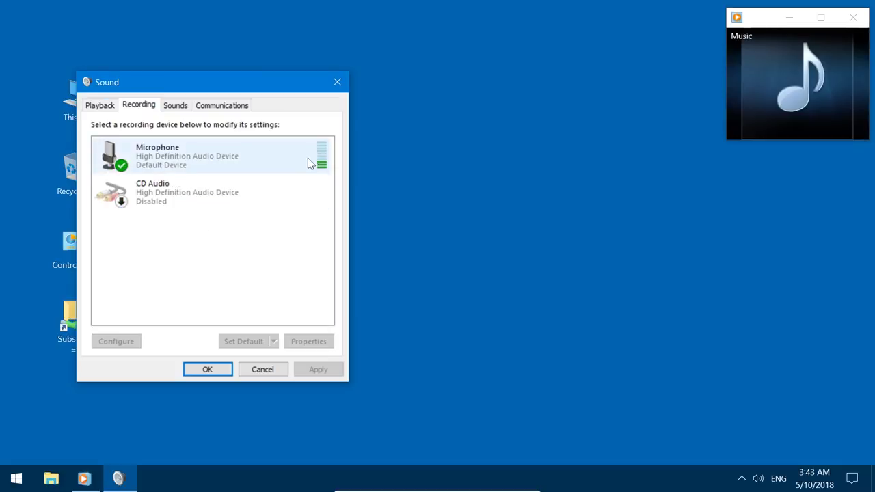
{"action": "left_click", "coordinate": [101, 107]}
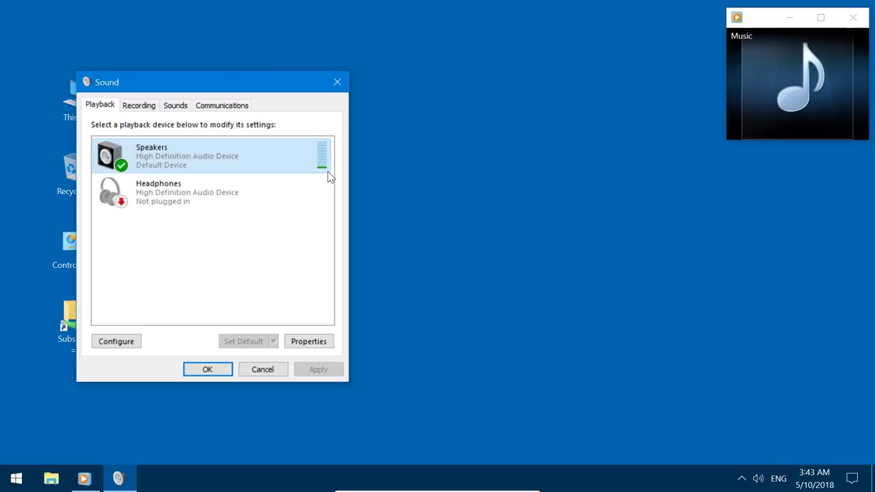
{"action": "left_click", "coordinate": [342, 86]}
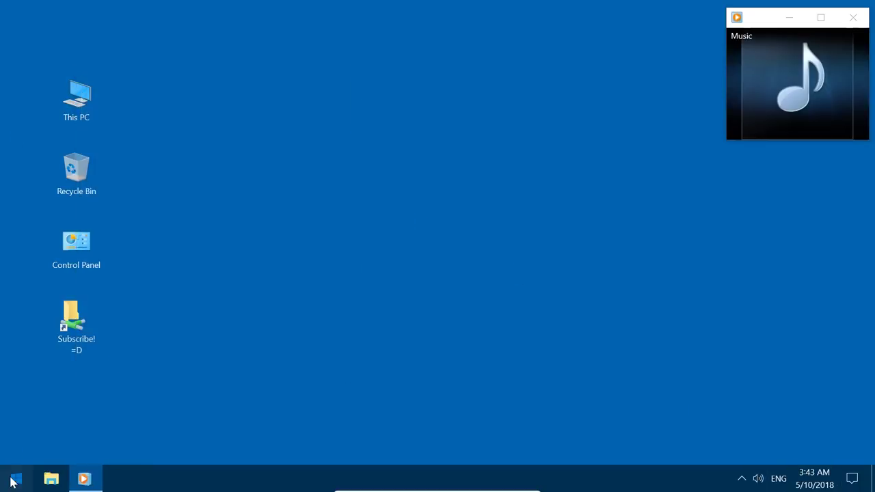
Search for "control panel", open the Control Panel and look into its Hardware and Sound category.
{"action": "left_click", "coordinate": [13, 476]}
{"action": "type", "text": "control panel"}
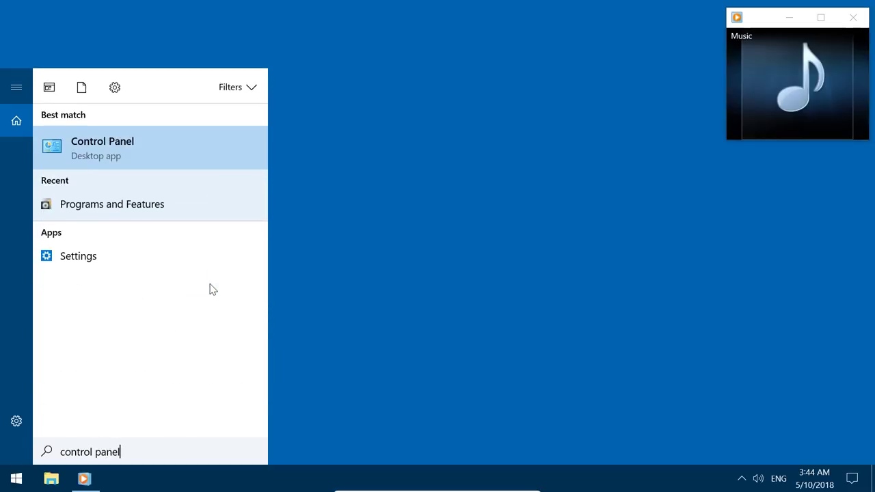
{"action": "key", "text": "Return"}
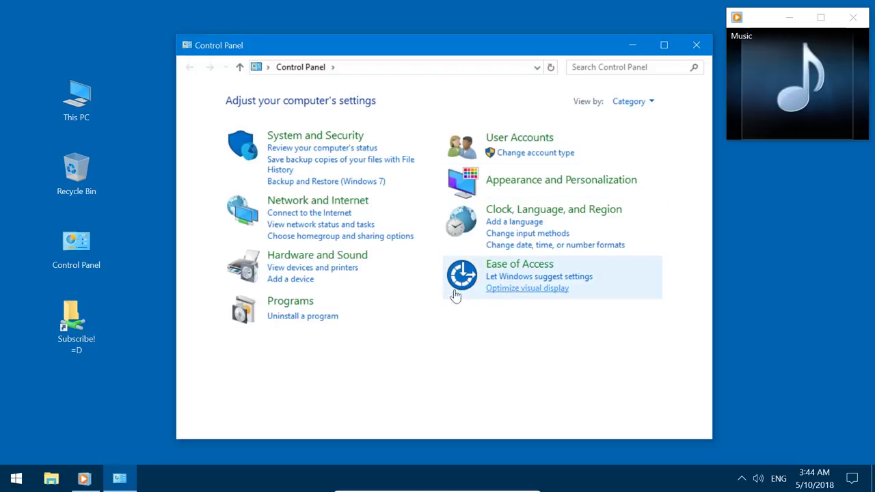
{"action": "left_click", "coordinate": [324, 261]}
{"action": "left_click", "coordinate": [562, 188]}
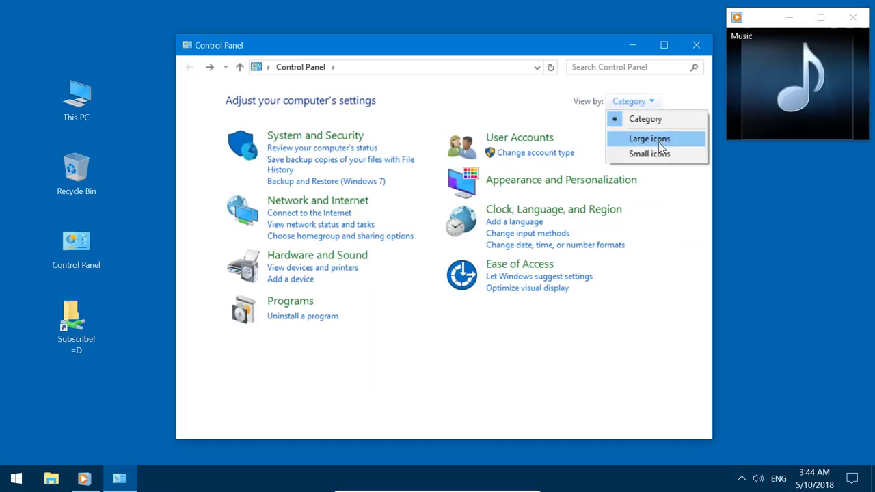
Show the Control Panel items as large icons and open the Sound settings from there.
{"action": "left_click", "coordinate": [659, 141]}
{"action": "scroll", "coordinate": [577, 197], "scroll_direction": "down", "scroll_amount": 5}
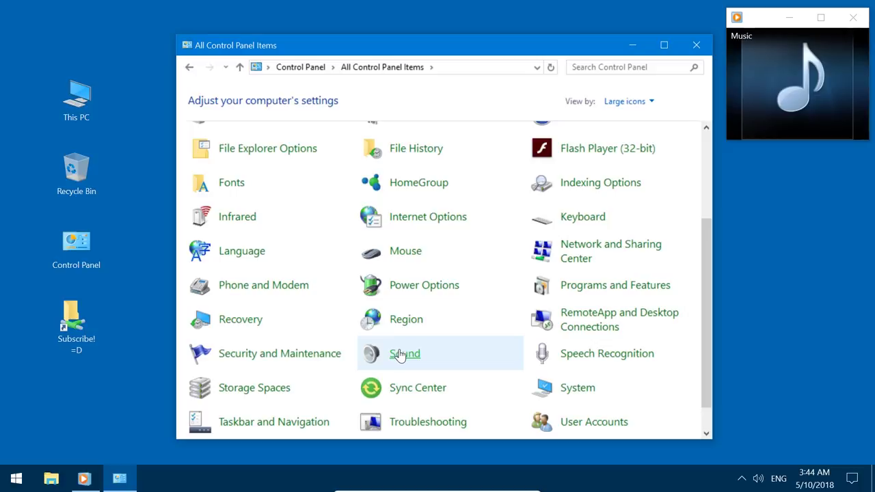
{"action": "left_click", "coordinate": [402, 353]}
{"action": "left_click", "coordinate": [371, 115]}
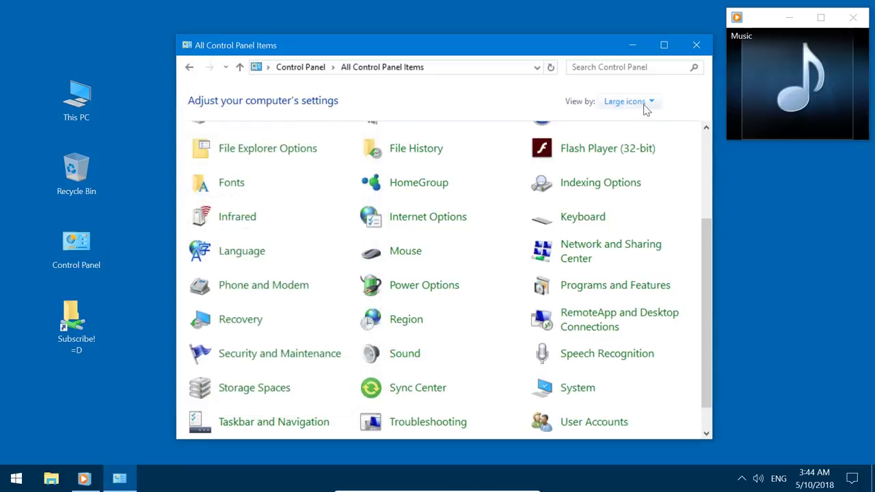
Show the Control Panel items as small icons and open the Sound settings, placing the dialog mid-screen.
{"action": "left_click", "coordinate": [643, 105]}
{"action": "left_click", "coordinate": [608, 153]}
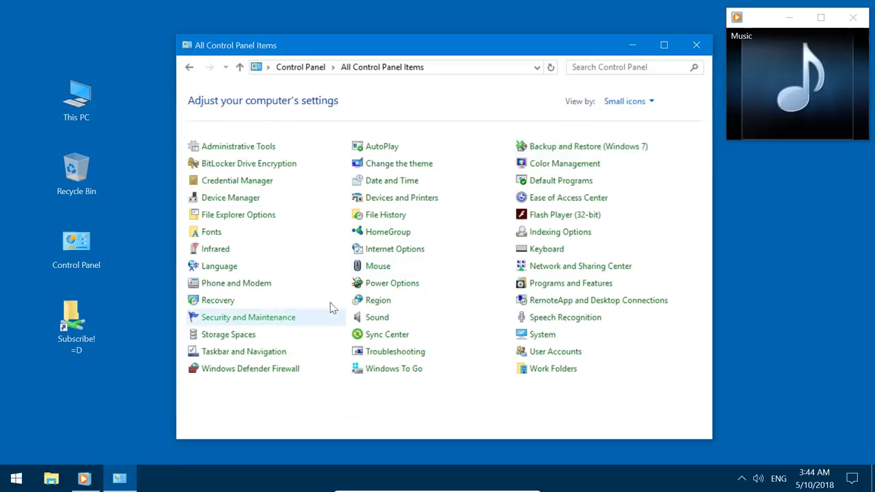
{"action": "left_click", "coordinate": [377, 318]}
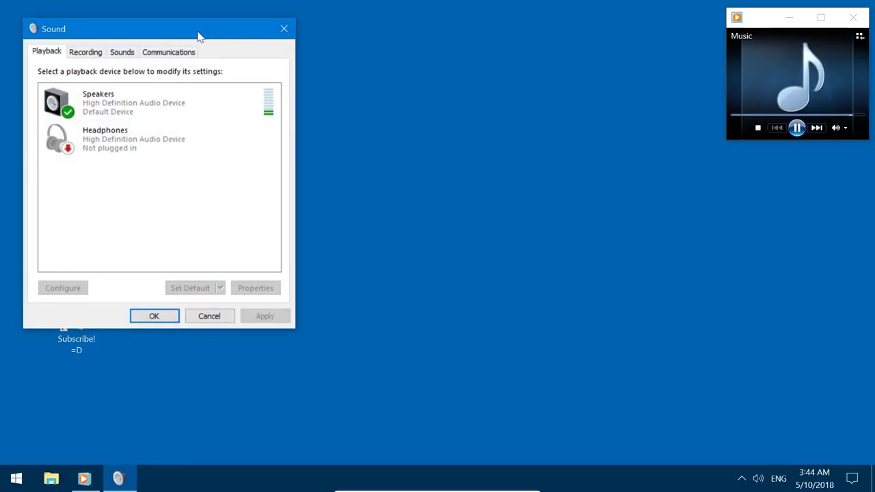
{"action": "left_click_drag", "start_coordinate": [198, 36], "coordinate": [489, 83]}
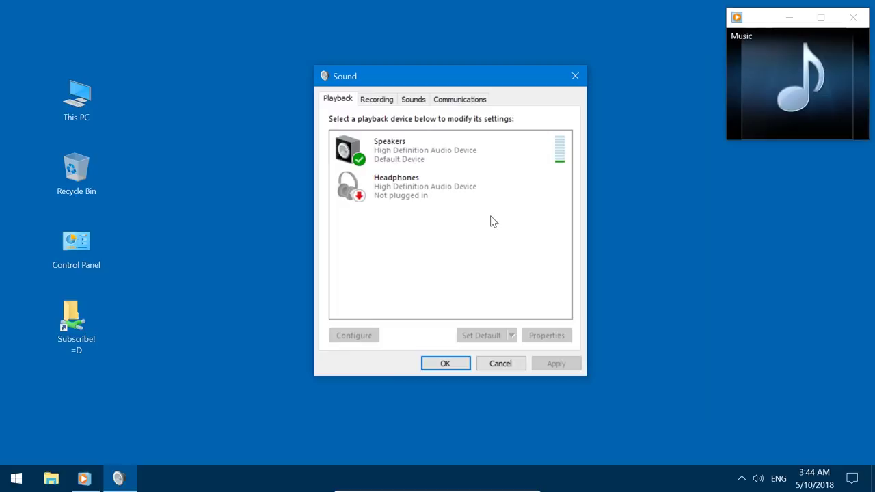
Check the options offered for the Headphones device and briefly view the properties of the Speakers.
{"action": "left_click", "coordinate": [364, 153]}
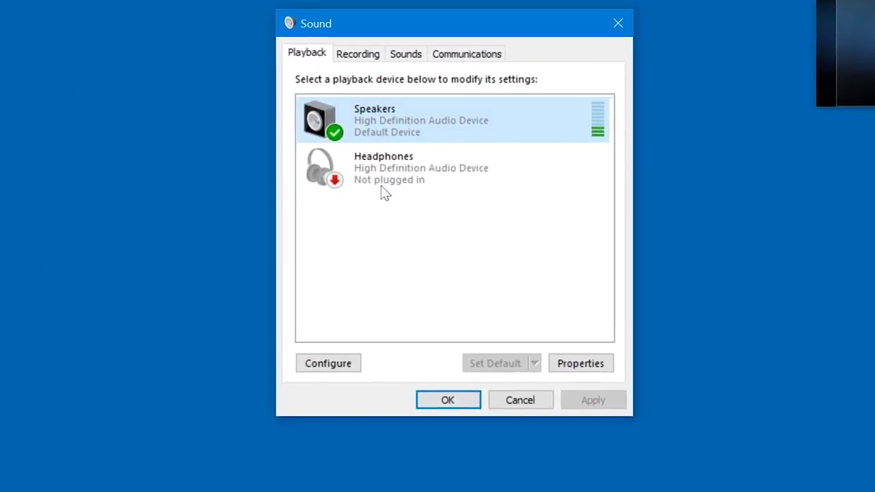
{"action": "right_click", "coordinate": [384, 172]}
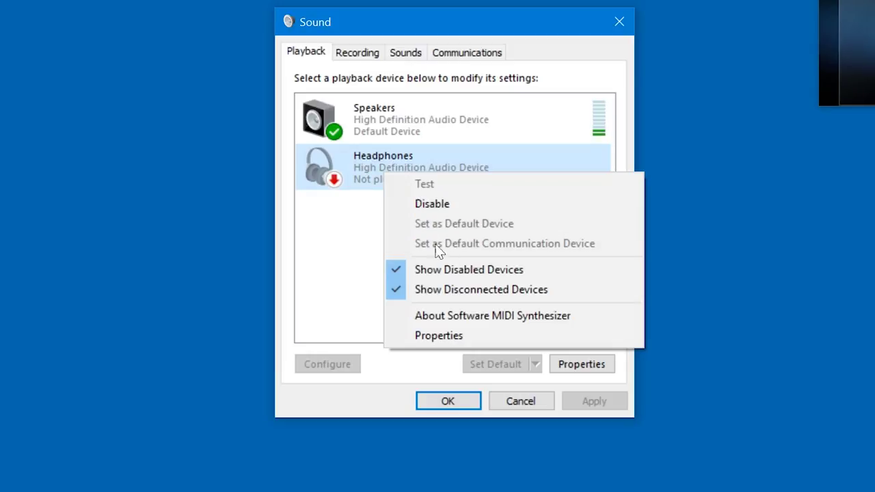
{"action": "left_click", "coordinate": [351, 192]}
{"action": "left_click", "coordinate": [355, 117]}
{"action": "double_click", "coordinate": [387, 127]}
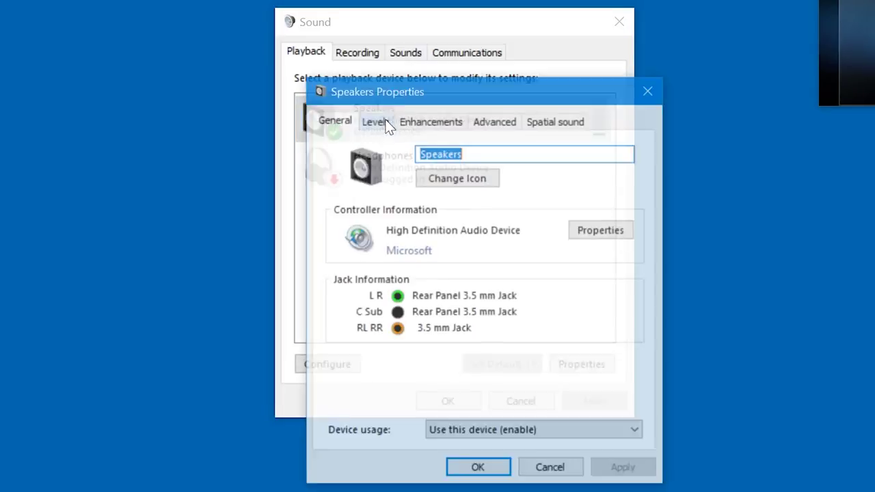
{"action": "left_click", "coordinate": [647, 91]}
Open the configuration of the Speakers device and test its Stereo audio channels.
{"action": "right_click", "coordinate": [374, 115]}
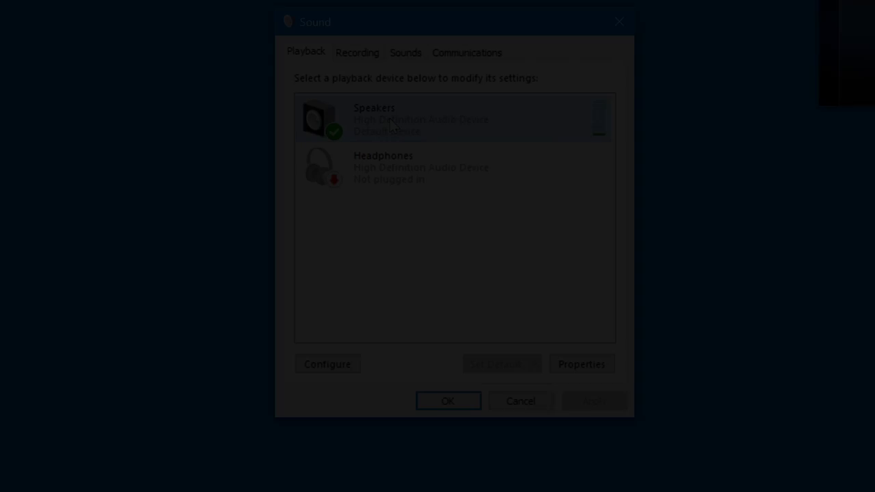
{"action": "right_click", "coordinate": [390, 119]}
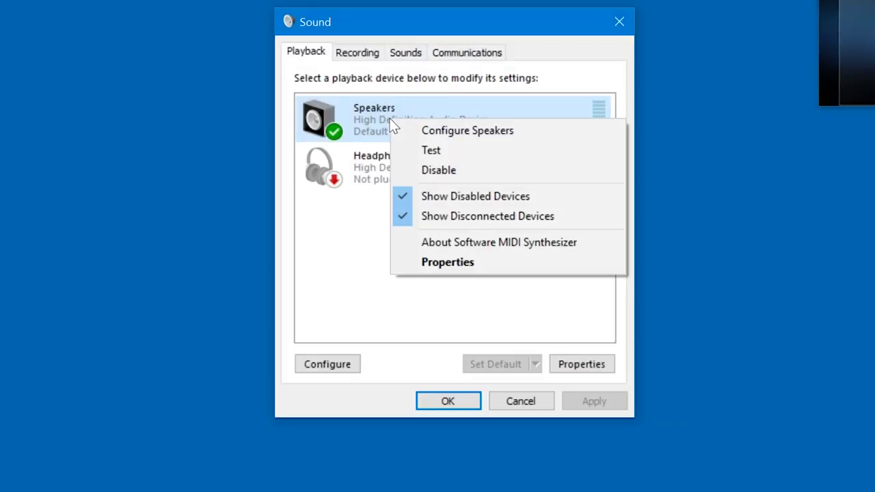
{"action": "left_click", "coordinate": [459, 133]}
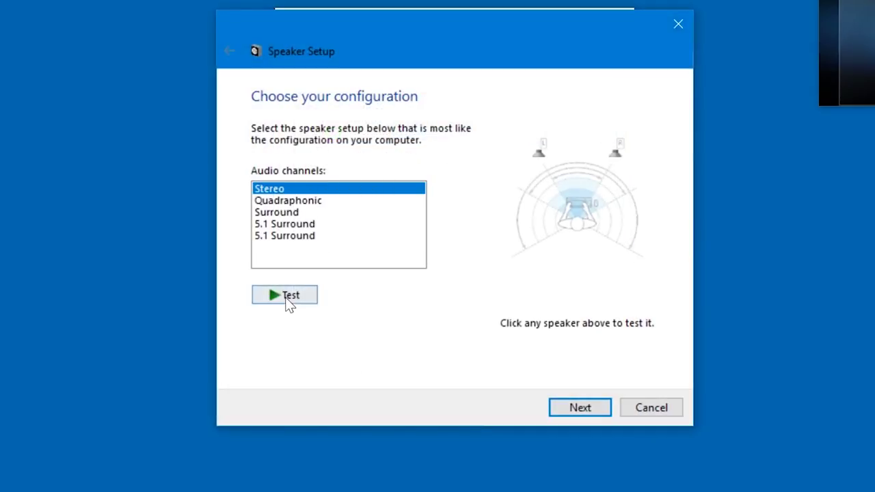
{"action": "left_click", "coordinate": [290, 301]}
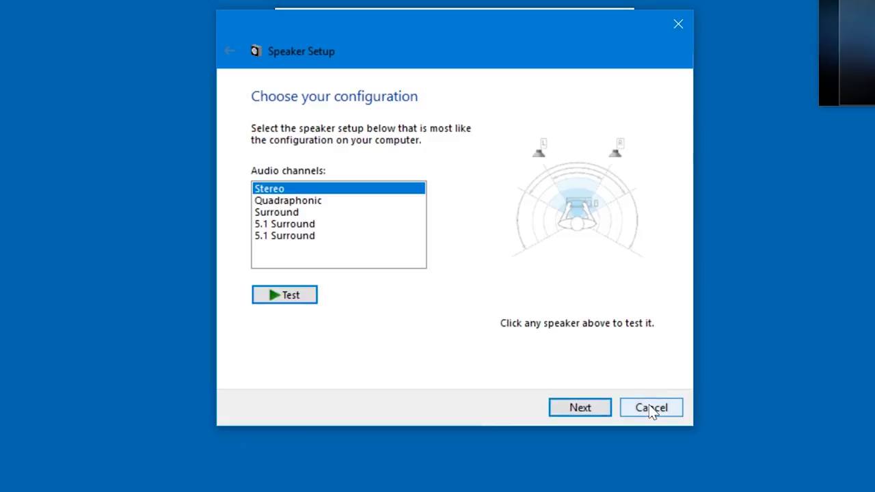
Try to test the Surround channel configuration, then cancel the speaker setup.
{"action": "left_click", "coordinate": [280, 224]}
{"action": "left_click", "coordinate": [296, 214]}
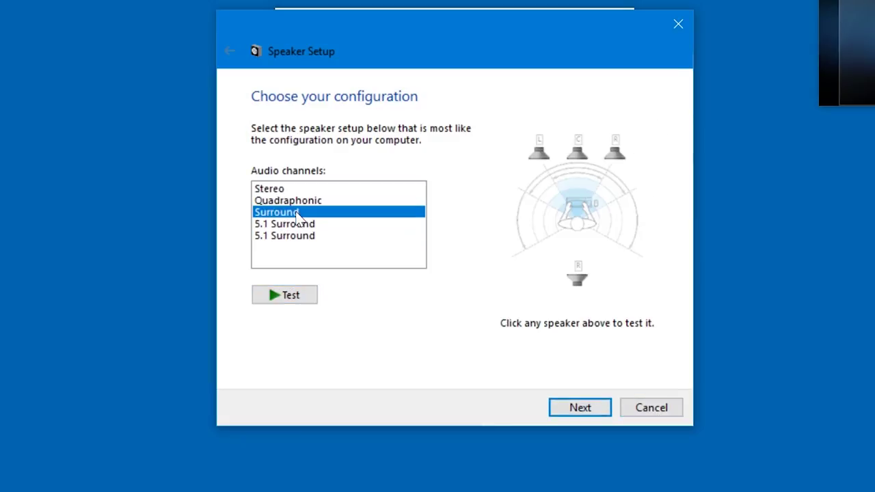
{"action": "left_click", "coordinate": [271, 292]}
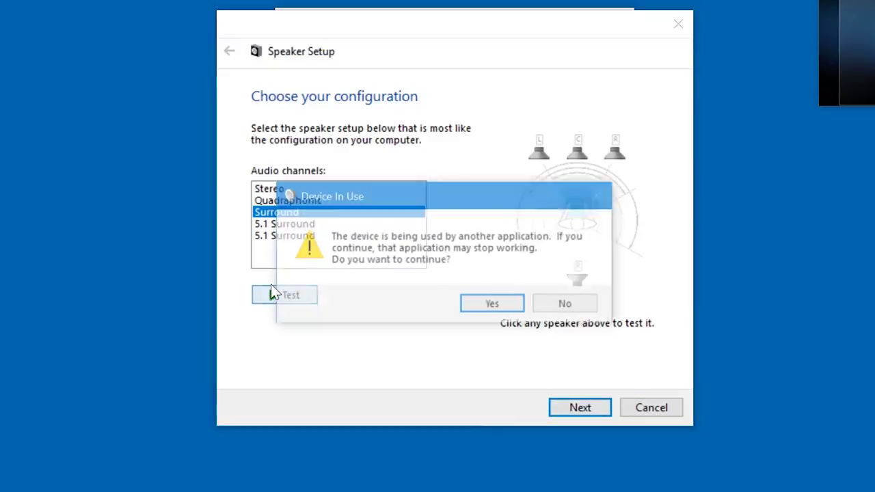
{"action": "left_click", "coordinate": [576, 312]}
{"action": "left_click", "coordinate": [648, 409]}
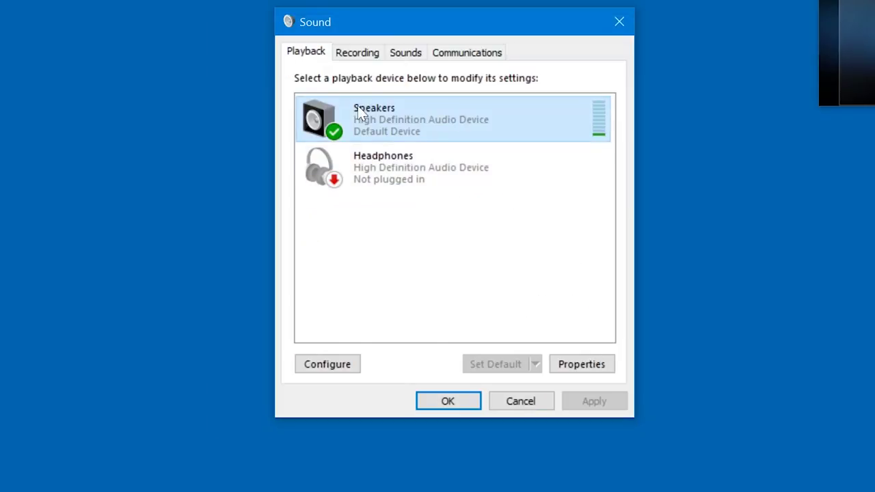
Rename the Speakers device to "Speakers (Subscribe now!)" in its properties and apply the change.
{"action": "right_click", "coordinate": [382, 108]}
{"action": "left_click", "coordinate": [437, 250]}
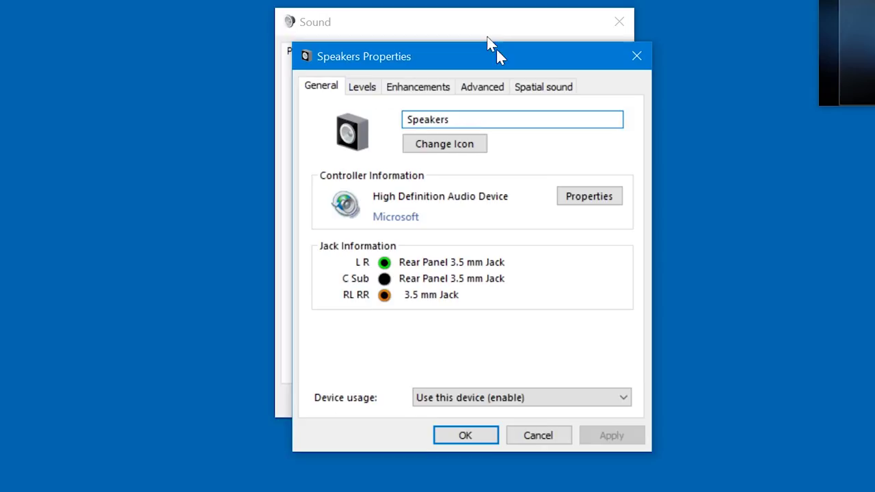
{"action": "left_click_drag", "start_coordinate": [496, 47], "coordinate": [475, 20]}
{"action": "type", "text": "("}
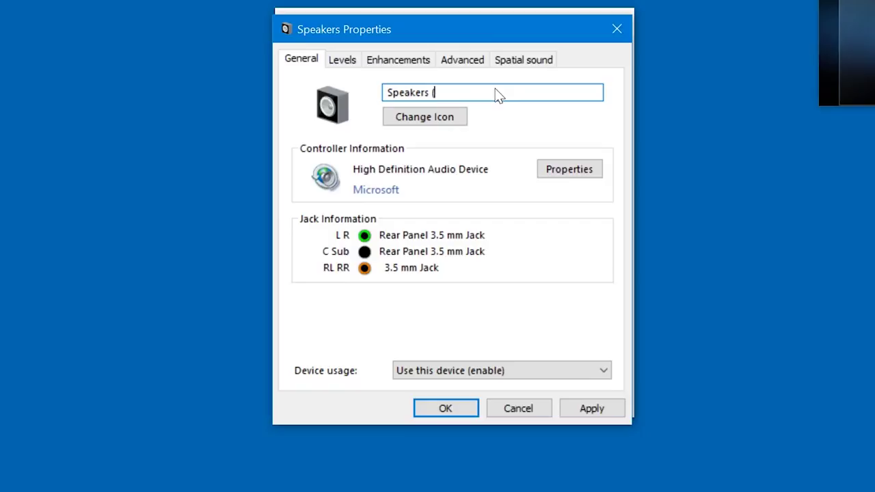
{"action": "type", "text": "Subscribe now!)"}
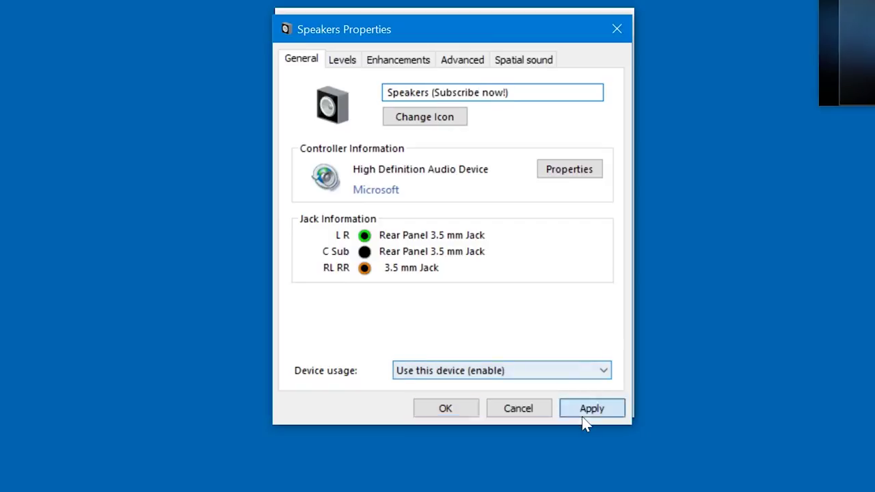
{"action": "left_click", "coordinate": [589, 409]}
Open the channel balance settings from the speakers' levels, keeping the speaker volume at 100.
{"action": "left_click", "coordinate": [346, 61]}
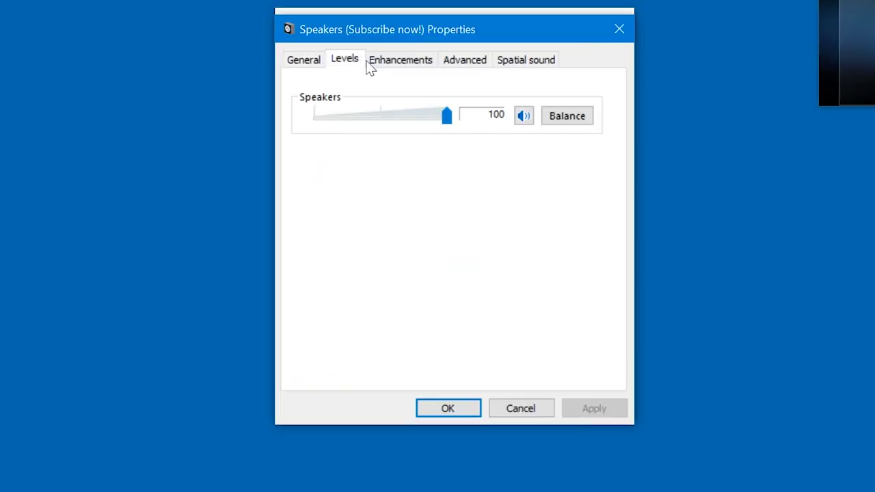
{"action": "left_click_drag", "start_coordinate": [445, 122], "coordinate": [522, 115]}
{"action": "left_click", "coordinate": [568, 118]}
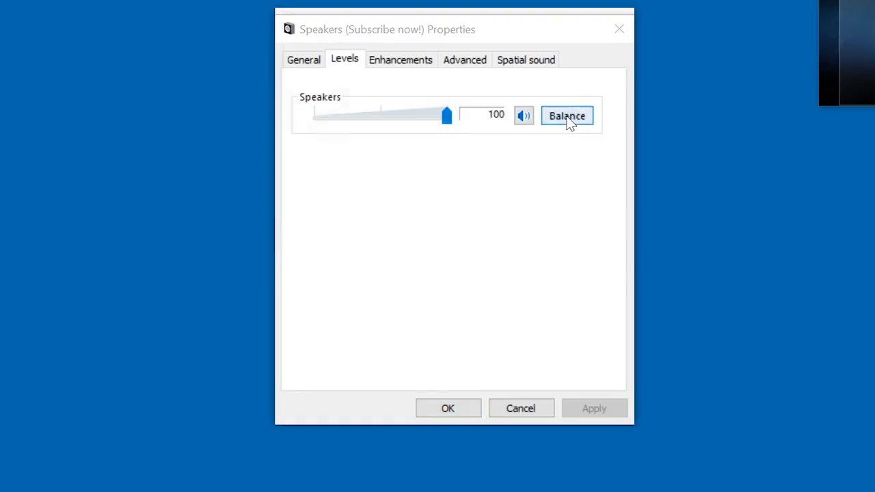
{"action": "left_click_drag", "start_coordinate": [365, 60], "coordinate": [443, 161]}
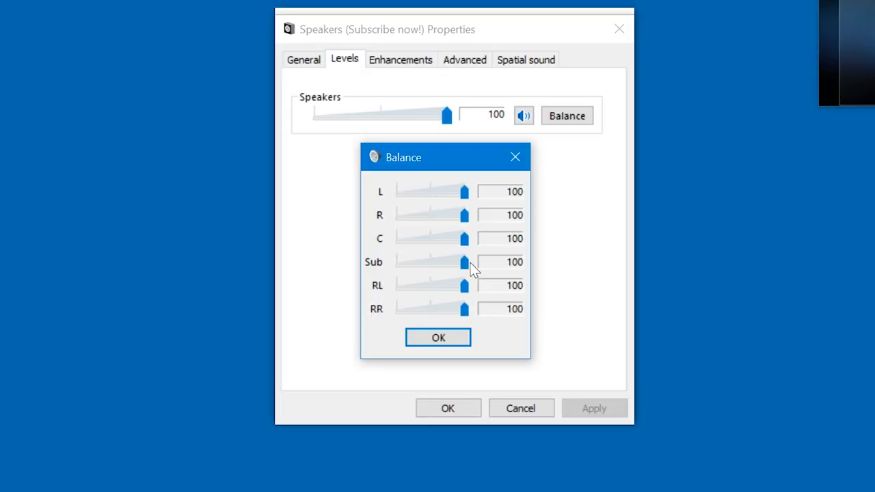
Try the L channel balance at 0 and at about 50, and return it to 100.
{"action": "left_click_drag", "start_coordinate": [461, 199], "coordinate": [397, 199]}
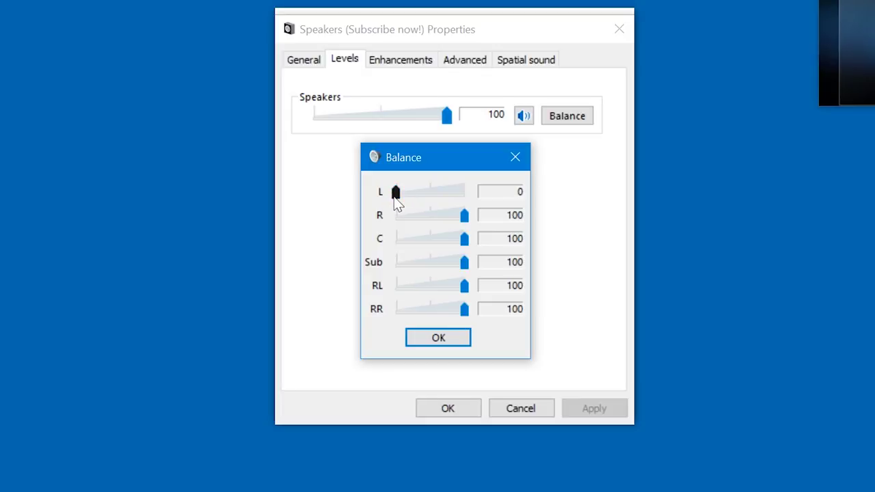
{"action": "left_click_drag", "start_coordinate": [395, 198], "coordinate": [470, 227]}
{"action": "left_click_drag", "start_coordinate": [469, 194], "coordinate": [431, 195]}
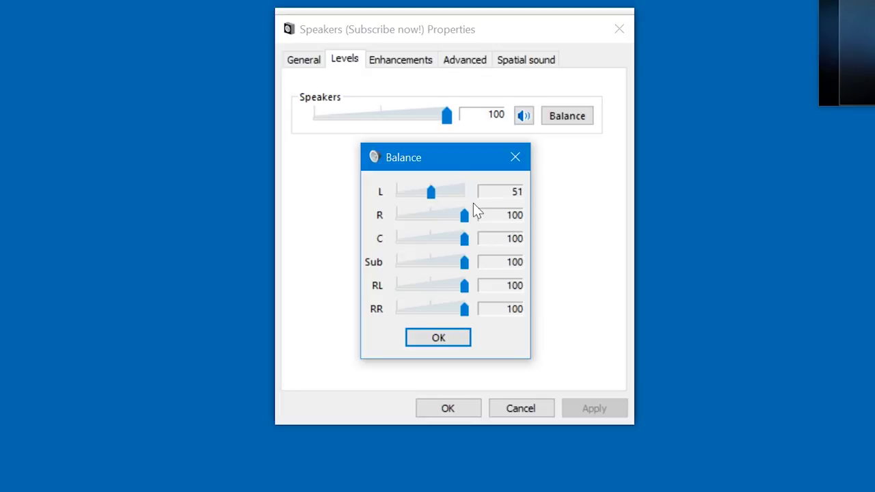
{"action": "key", "text": "Left"}
{"action": "key", "text": "Left"}
{"action": "key", "text": "Left"}
{"action": "key", "text": "Right"}
{"action": "key", "text": "Right"}
{"action": "left_click_drag", "start_coordinate": [426, 192], "coordinate": [514, 196]}
Set the R channel balance to 50.
{"action": "left_click_drag", "start_coordinate": [466, 220], "coordinate": [435, 227]}
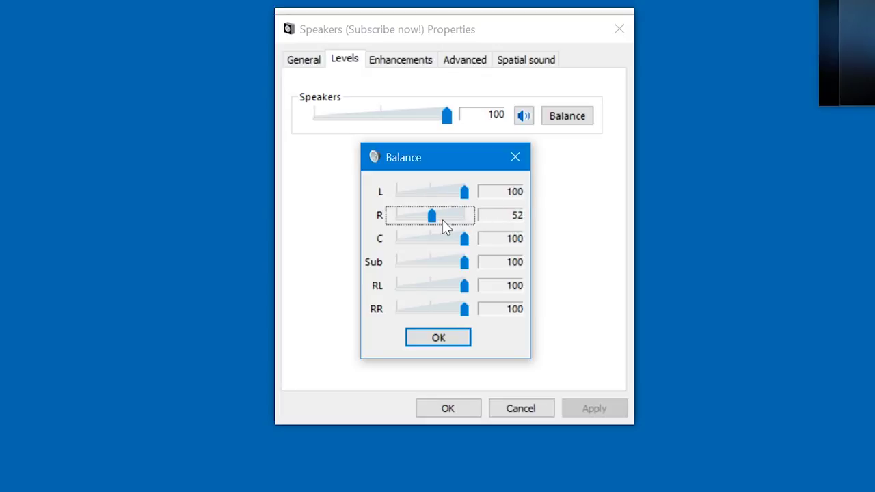
{"action": "key", "text": "Left"}
{"action": "key", "text": "Left"}
{"action": "mouse_move", "coordinate": [851, 41]}
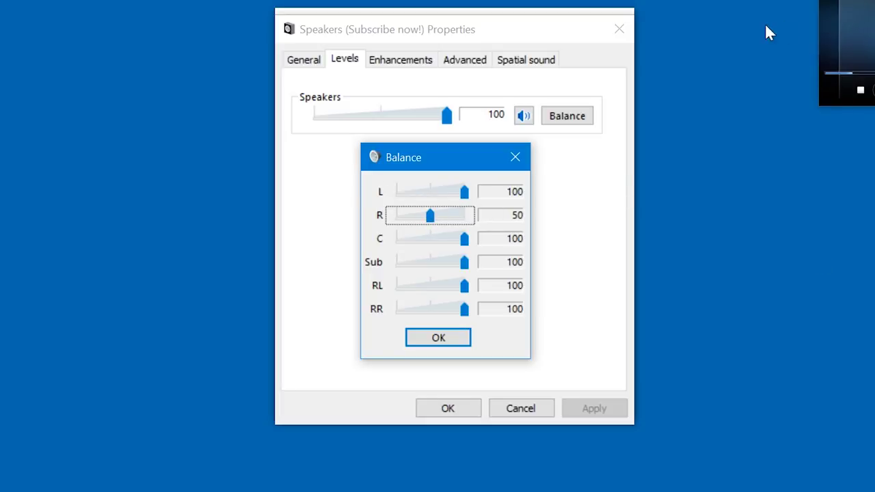
Return the R channel balance to 100, keep the Sub channel at 100, and accept the balance settings.
{"action": "left_click_drag", "start_coordinate": [430, 216], "coordinate": [799, 235]}
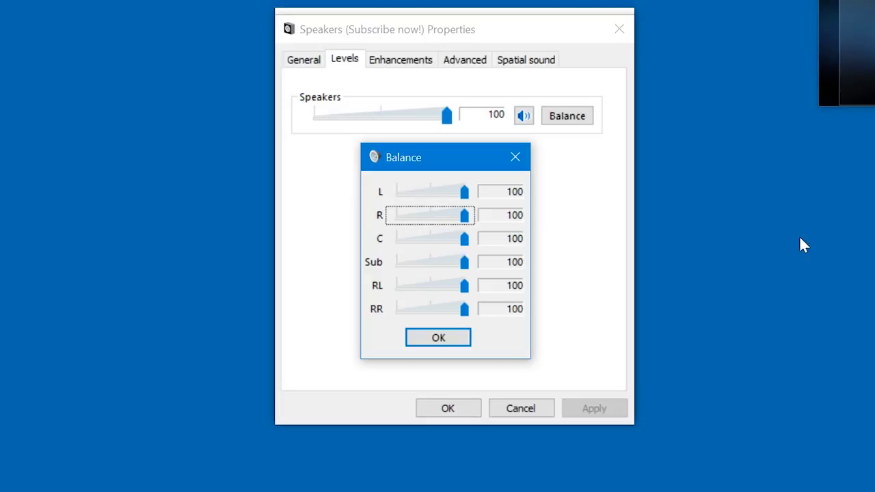
{"action": "mouse_move", "coordinate": [465, 216]}
{"action": "left_mouse_down"}
{"action": "mouse_move", "coordinate": [391, 222]}
{"action": "mouse_move", "coordinate": [478, 216]}
{"action": "left_mouse_up"}
{"action": "left_click_drag", "start_coordinate": [466, 262], "coordinate": [504, 267]}
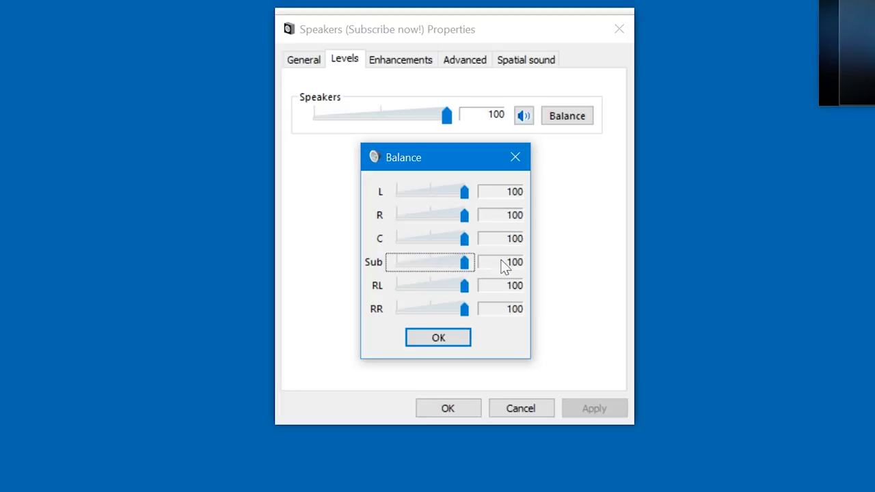
{"action": "left_click", "coordinate": [458, 342]}
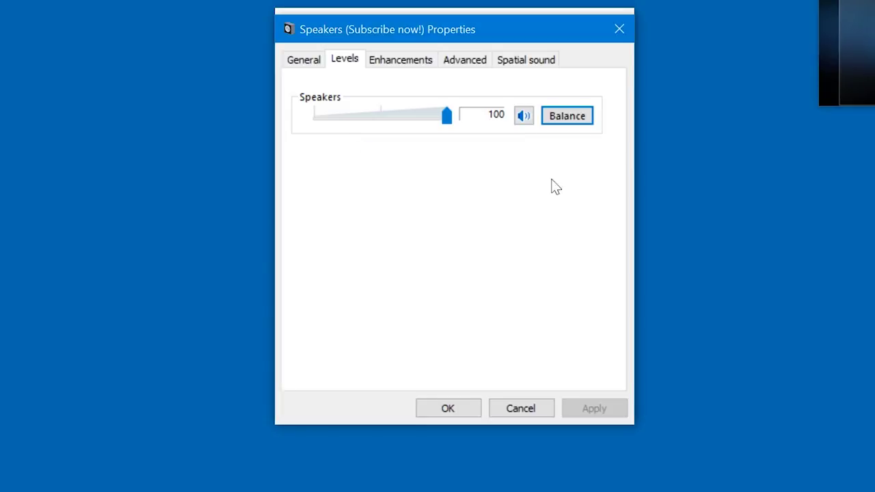
Set the speakers' spatial sound format to Windows Sonic for Headphones and apply the change.
{"action": "left_click", "coordinate": [408, 65]}
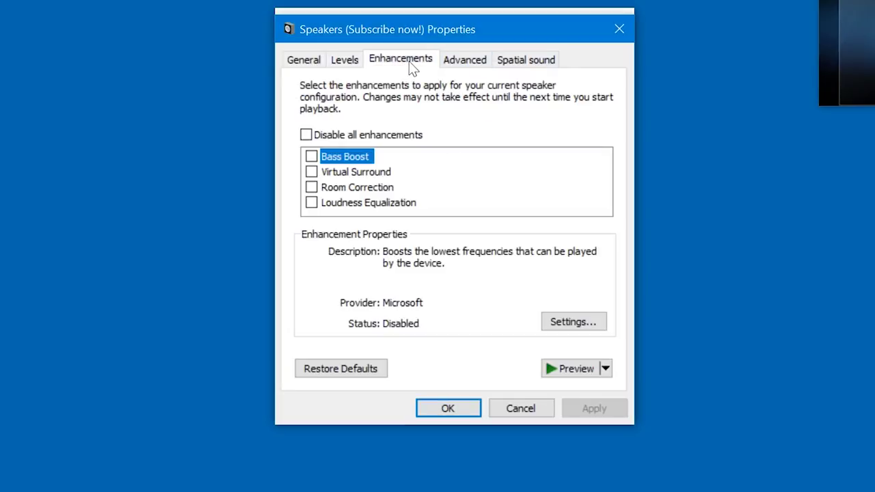
{"action": "left_click", "coordinate": [458, 63]}
{"action": "left_click", "coordinate": [522, 63]}
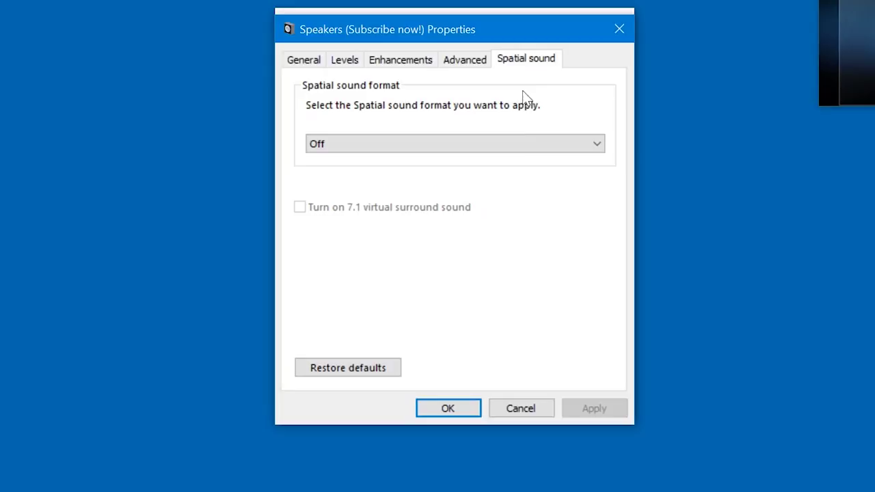
{"action": "left_click", "coordinate": [510, 143]}
{"action": "left_click", "coordinate": [477, 171]}
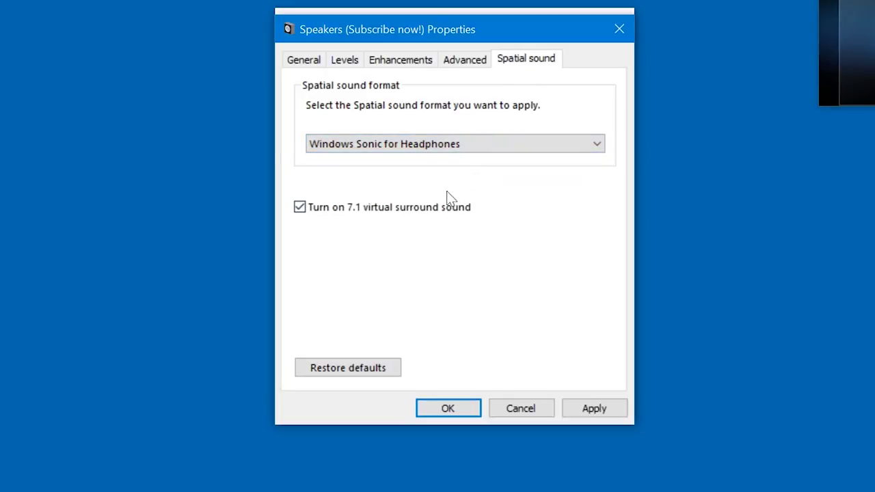
{"action": "left_click", "coordinate": [587, 412]}
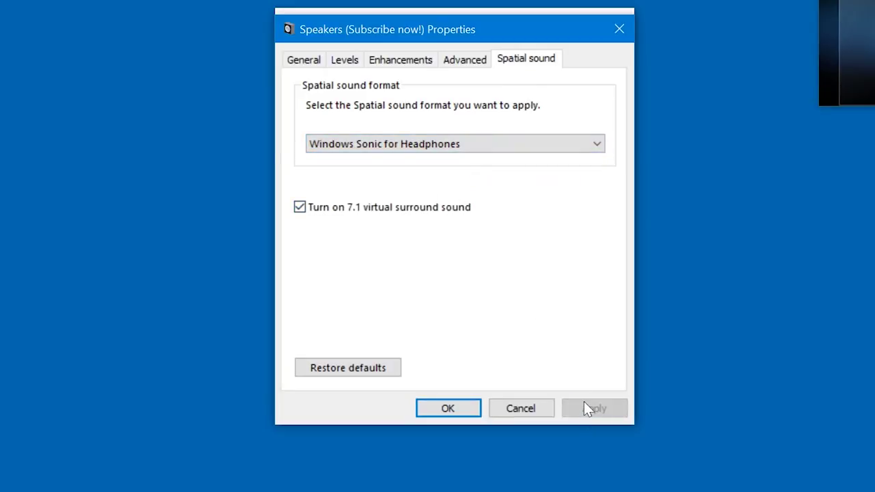
Try the Dolby Atmos for Headphones format, and set the spatial sound format back to Off and apply it.
{"action": "left_click", "coordinate": [443, 144]}
{"action": "left_click", "coordinate": [431, 184]}
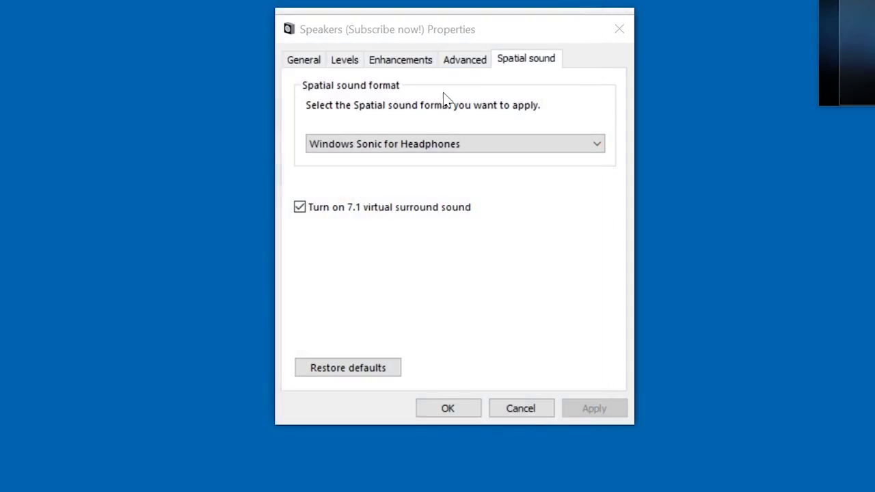
{"action": "left_click", "coordinate": [431, 146]}
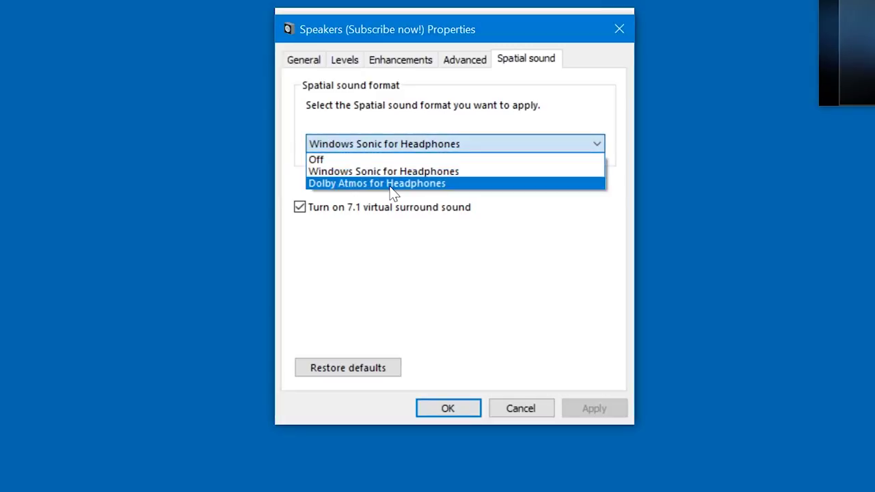
{"action": "left_click", "coordinate": [350, 160]}
{"action": "left_click", "coordinate": [588, 408]}
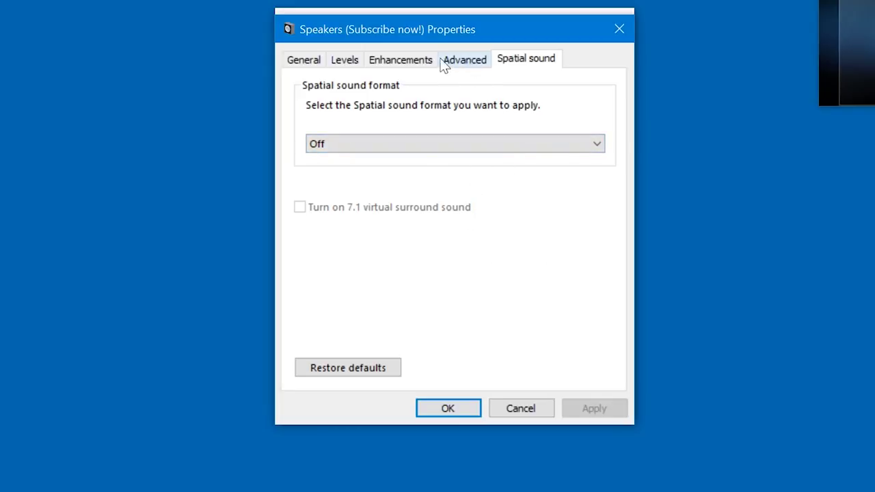
Enable the Bass Boost and Virtual Surround enhancements for the speakers, applying each change.
{"action": "left_click", "coordinate": [344, 60]}
{"action": "left_click", "coordinate": [390, 60]}
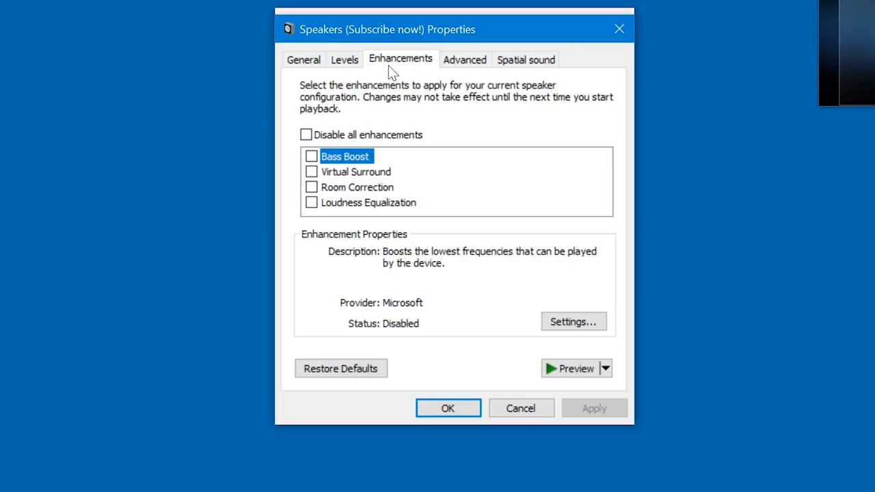
{"action": "left_click", "coordinate": [311, 157]}
{"action": "left_click", "coordinate": [596, 410]}
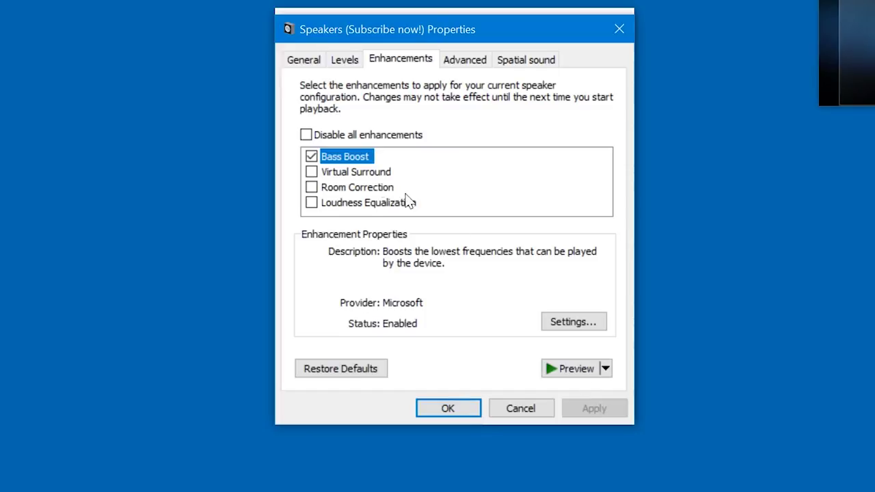
{"action": "left_click", "coordinate": [311, 172]}
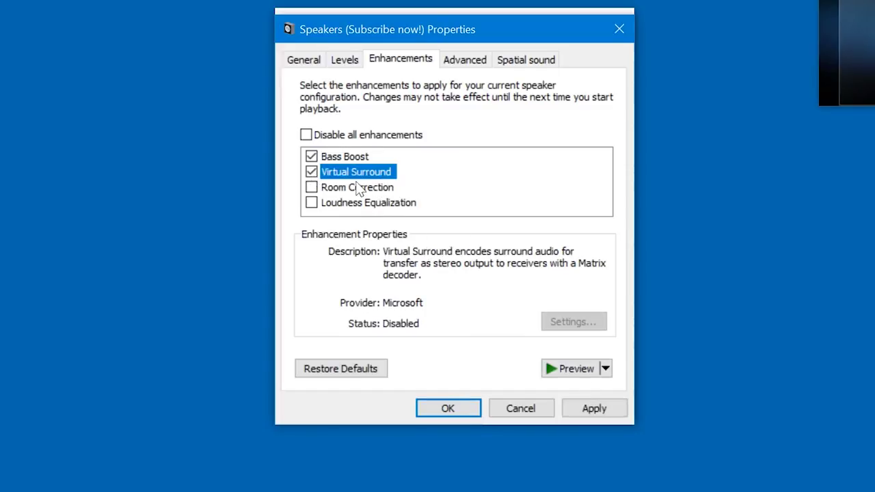
{"action": "left_click", "coordinate": [587, 410]}
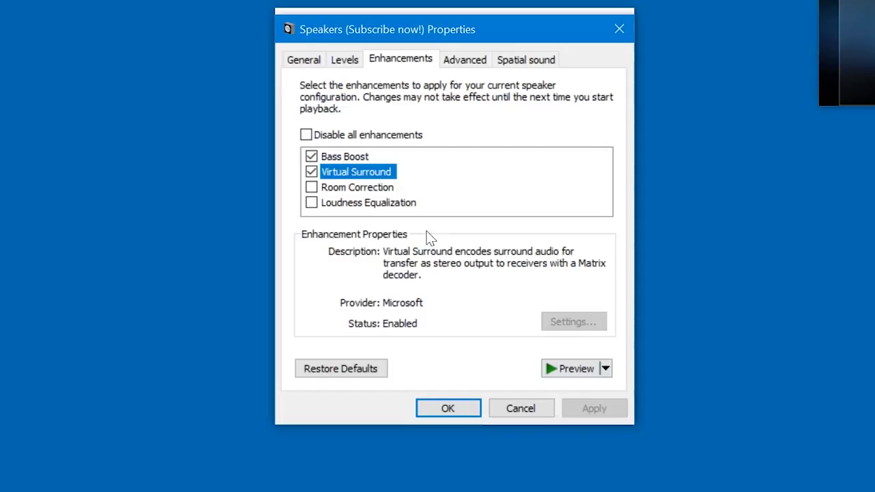
Enable the Room Correction enhancement and agree to disable Virtual Surround in its place.
{"action": "left_click", "coordinate": [331, 187]}
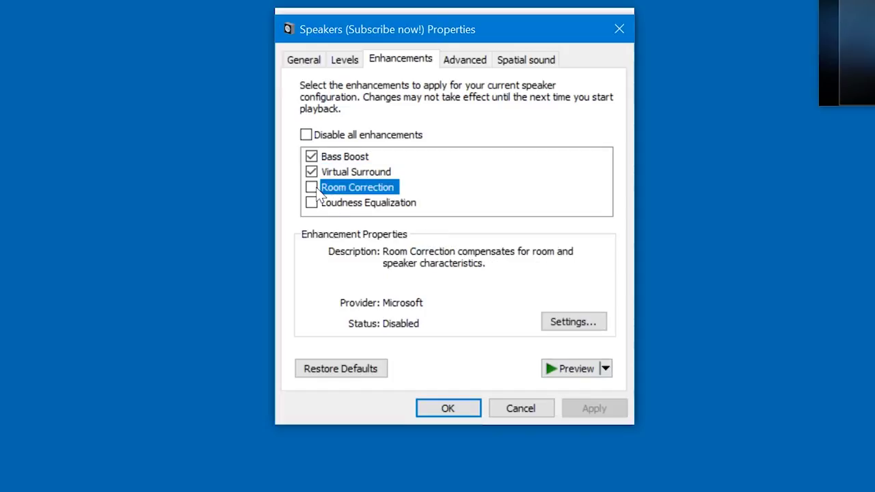
{"action": "left_click", "coordinate": [310, 188]}
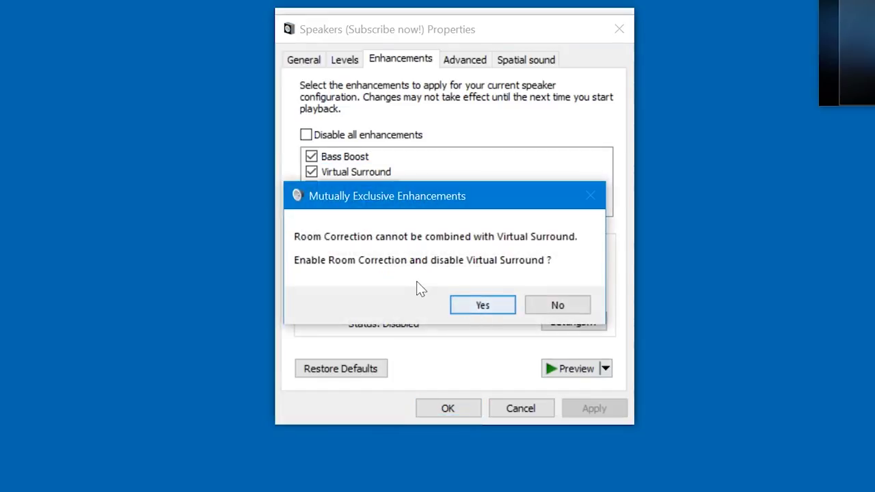
{"action": "left_click", "coordinate": [482, 306]}
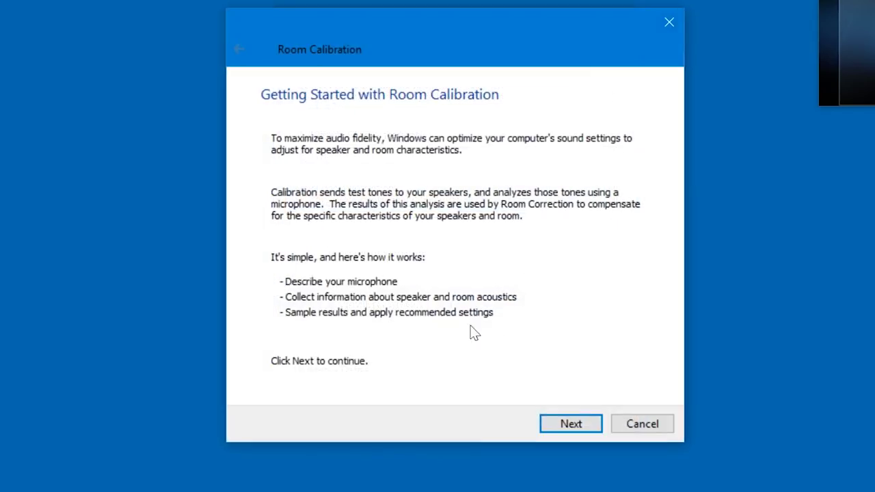
Start the room calibration tests using Microphone (High Definition Audio Device) as the calibration microphone.
{"action": "left_click", "coordinate": [583, 420]}
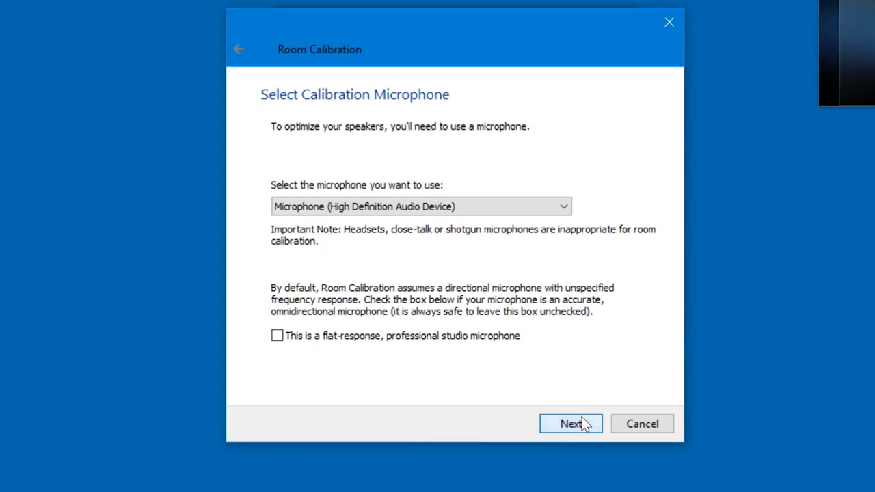
{"action": "left_click", "coordinate": [452, 209]}
{"action": "left_click", "coordinate": [452, 223]}
{"action": "left_click", "coordinate": [565, 430]}
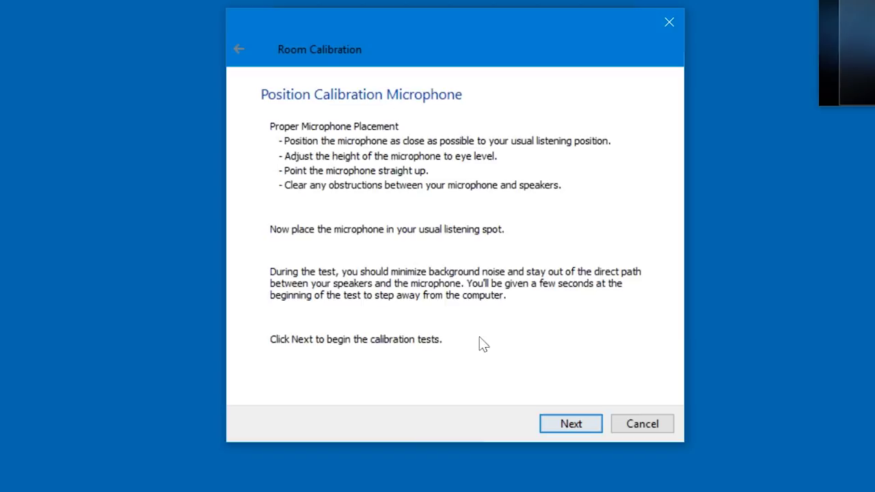
{"action": "left_click", "coordinate": [567, 424]}
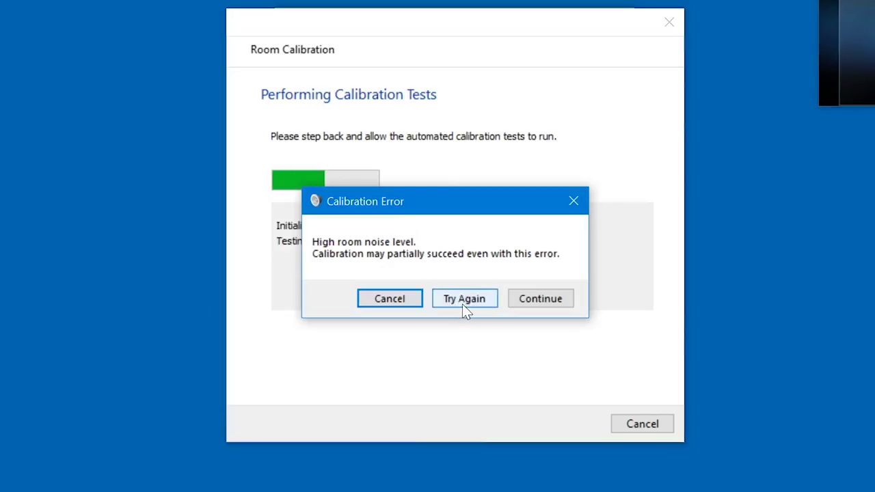
Continue calibration past the room noise error, and cancel it at the low microphone signal error.
{"action": "left_click", "coordinate": [544, 305]}
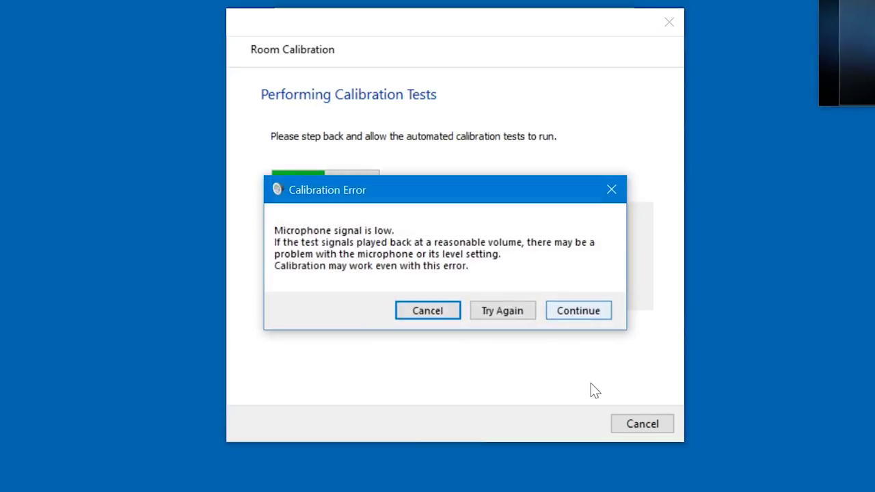
{"action": "left_click", "coordinate": [449, 308]}
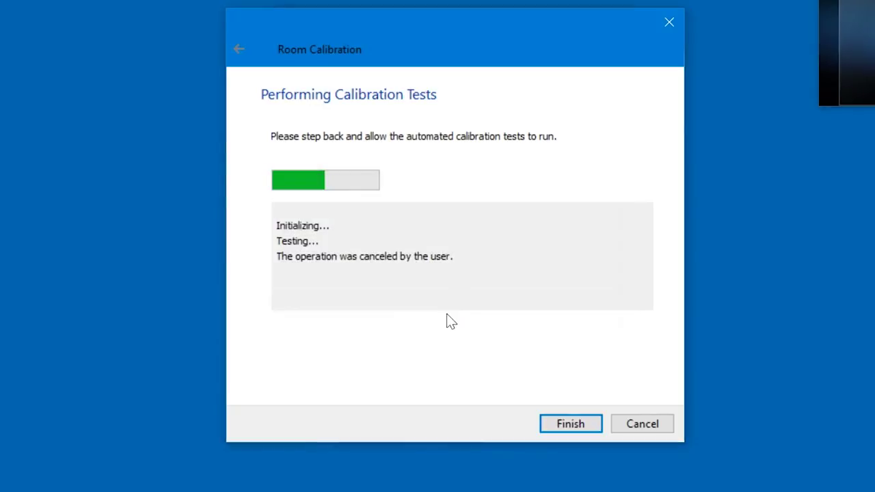
{"action": "left_click", "coordinate": [628, 421]}
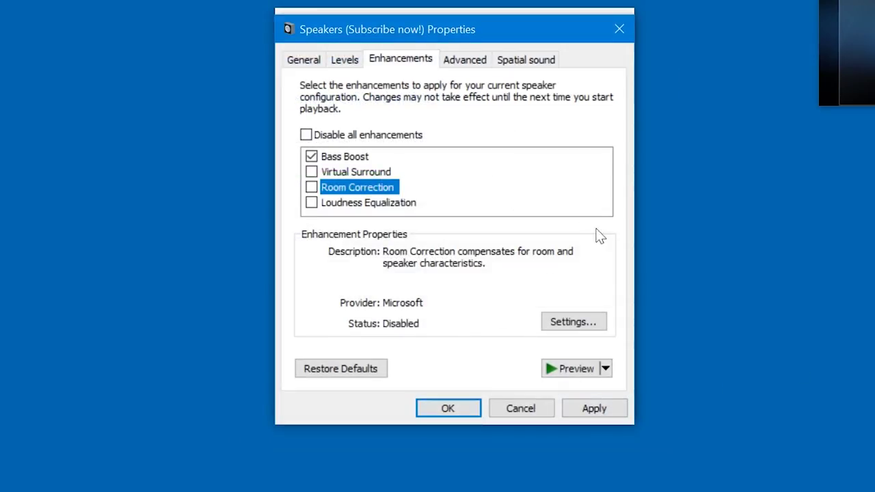
Enable the Loudness Equalization enhancement and apply the change.
{"action": "left_click", "coordinate": [363, 205]}
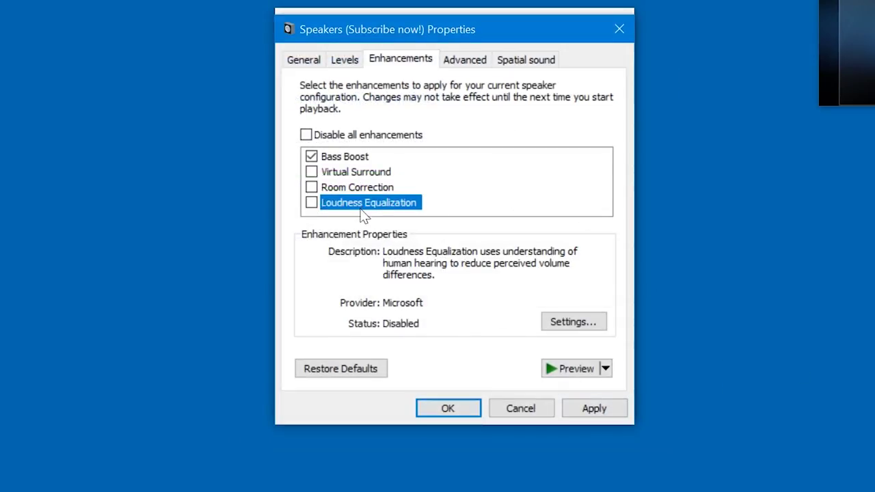
{"action": "left_click", "coordinate": [311, 203]}
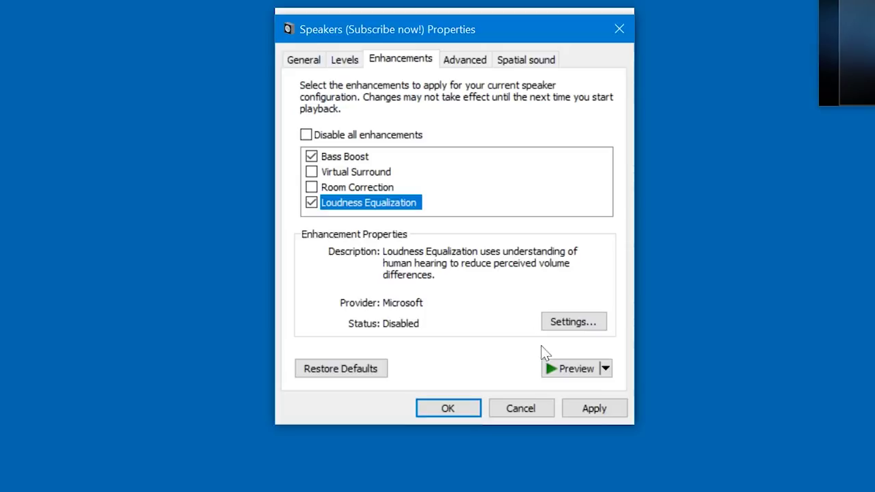
{"action": "left_click", "coordinate": [588, 408]}
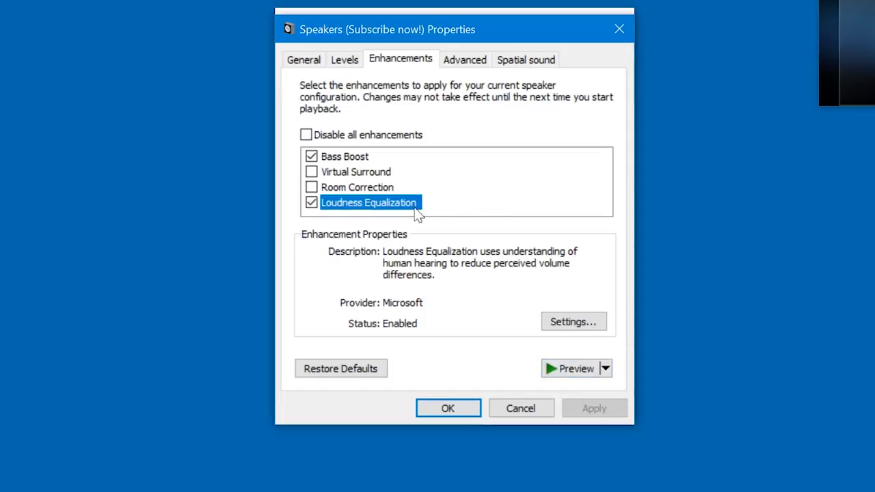
Try the Loudness Equalization release time at Short, return it to its original position, and close its settings.
{"action": "left_click", "coordinate": [567, 319]}
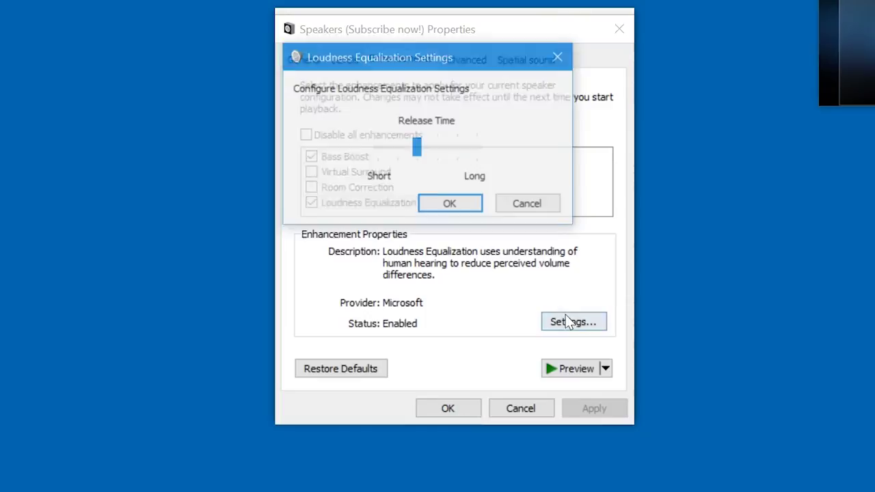
{"action": "left_click_drag", "start_coordinate": [420, 149], "coordinate": [504, 164]}
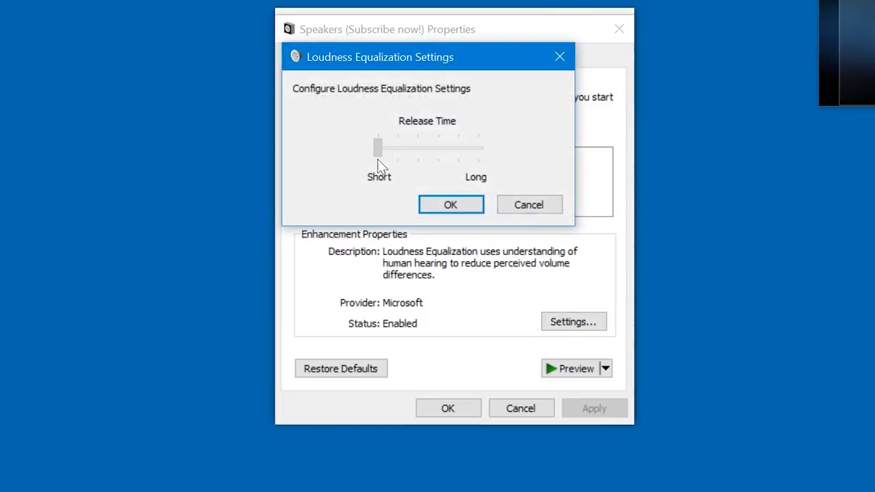
{"action": "left_click_drag", "start_coordinate": [380, 166], "coordinate": [418, 164]}
{"action": "left_click", "coordinate": [482, 205]}
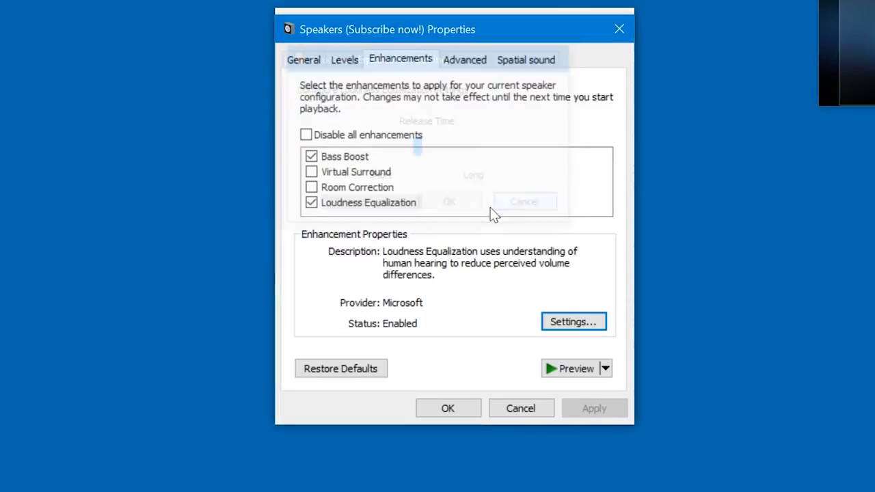
Review the Bass Boost, Virtual Surround and Room Correction descriptions, and briefly open and cancel the room calibration.
{"action": "left_click", "coordinate": [345, 157]}
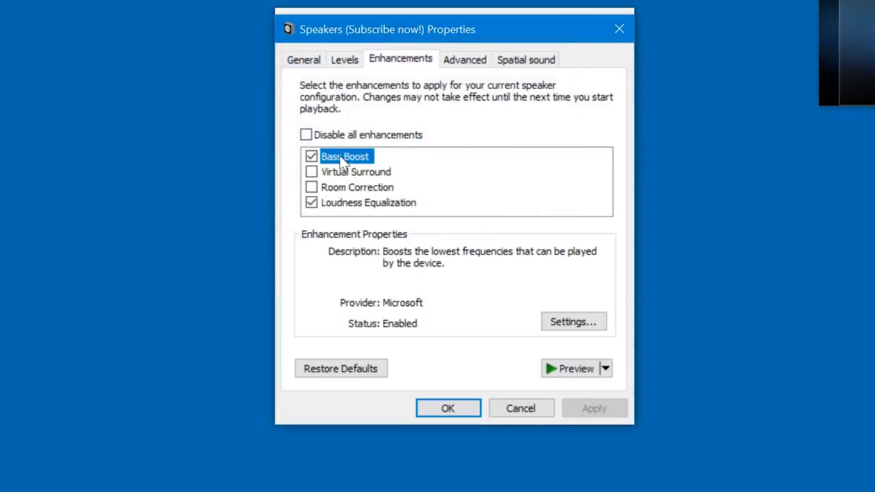
{"action": "left_click", "coordinate": [376, 187]}
{"action": "left_click", "coordinate": [387, 172]}
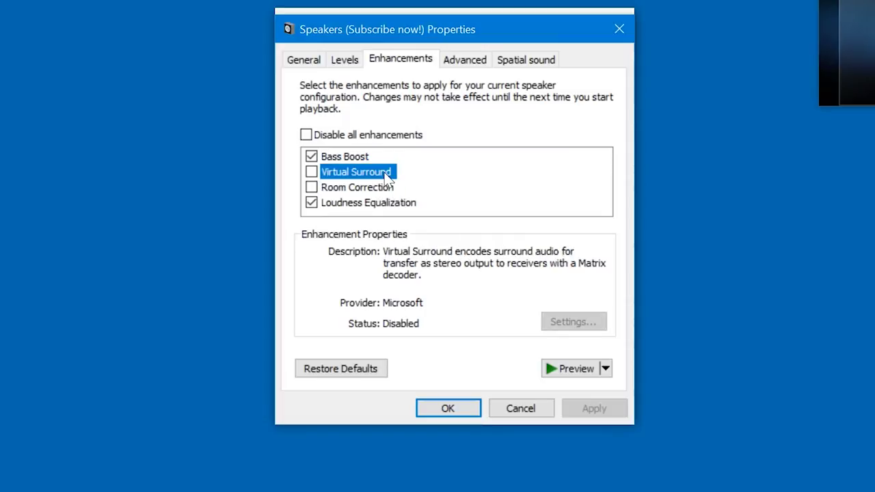
{"action": "left_click", "coordinate": [390, 188]}
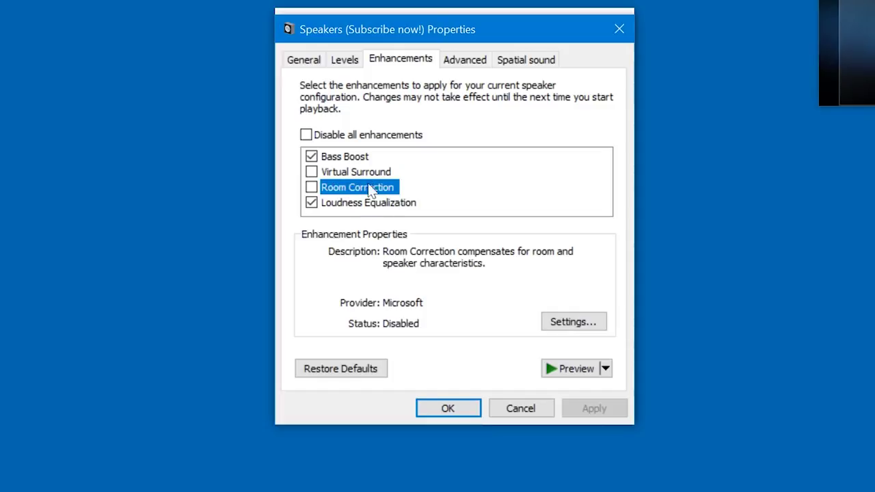
{"action": "left_click", "coordinate": [583, 320]}
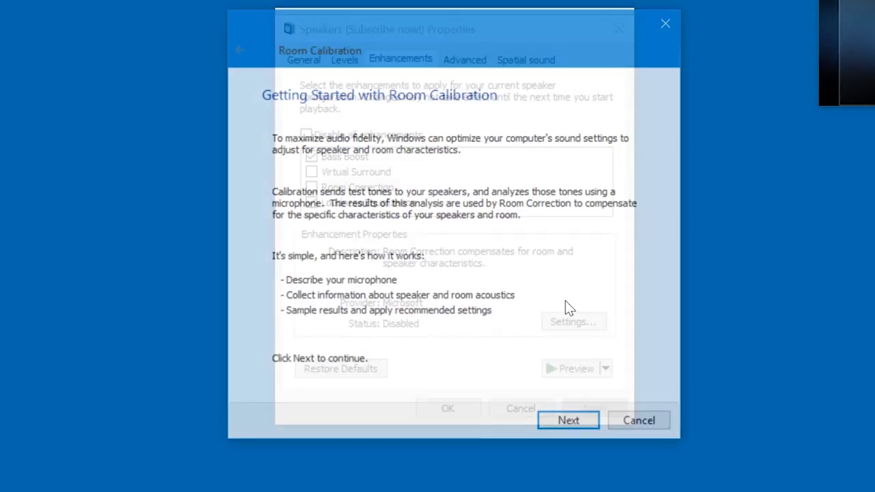
{"action": "left_click", "coordinate": [624, 421]}
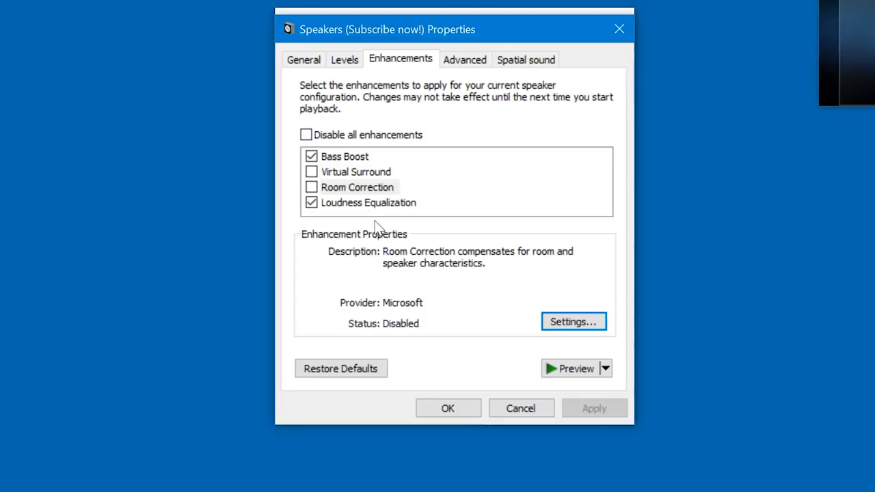
Check the Loudness Equalization release time settings without changing them, and turn the Loudness Equalization enhancement off.
{"action": "left_click", "coordinate": [375, 203]}
{"action": "left_click", "coordinate": [574, 324]}
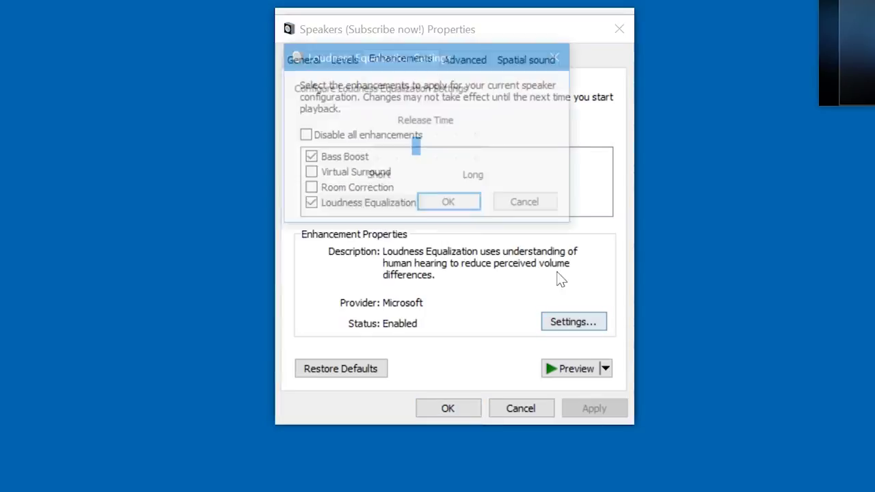
{"action": "left_click", "coordinate": [514, 205]}
{"action": "left_click", "coordinate": [312, 202]}
Review the Bass Boost frequency and boost level options, and close its settings with both values kept.
{"action": "left_click", "coordinate": [334, 157]}
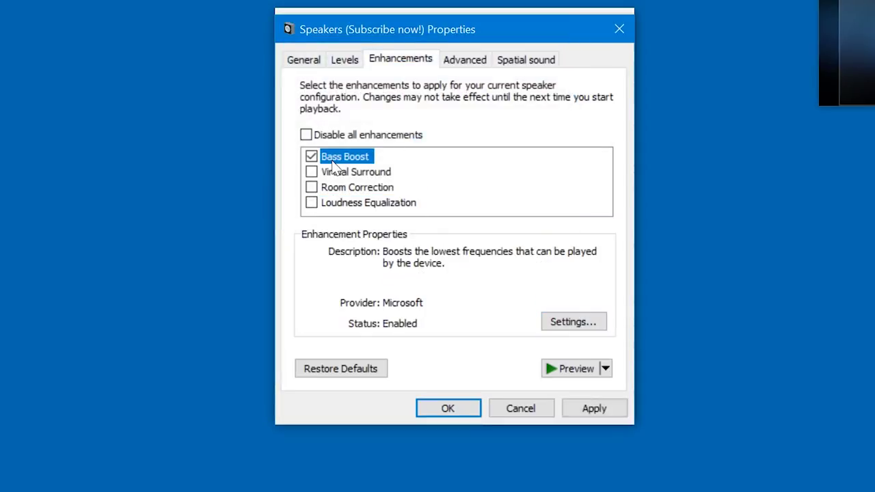
{"action": "left_click", "coordinate": [568, 318]}
{"action": "left_click", "coordinate": [438, 130]}
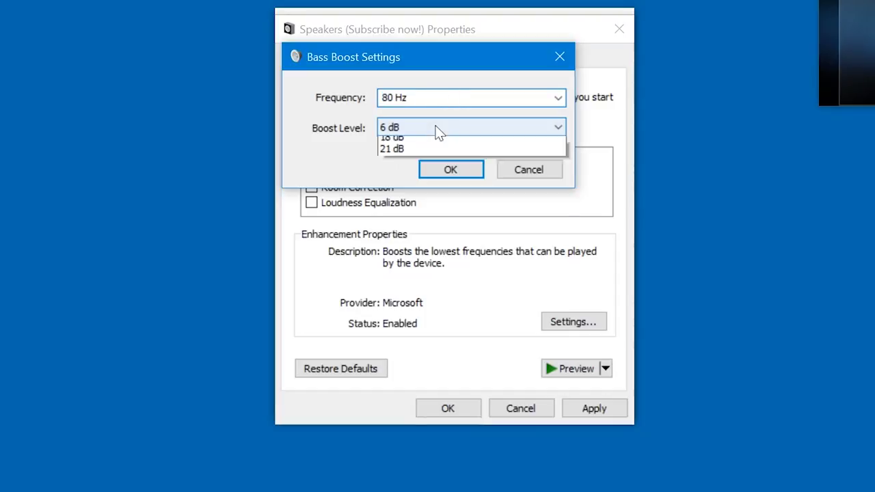
{"action": "left_click", "coordinate": [438, 130]}
{"action": "left_click", "coordinate": [445, 103]}
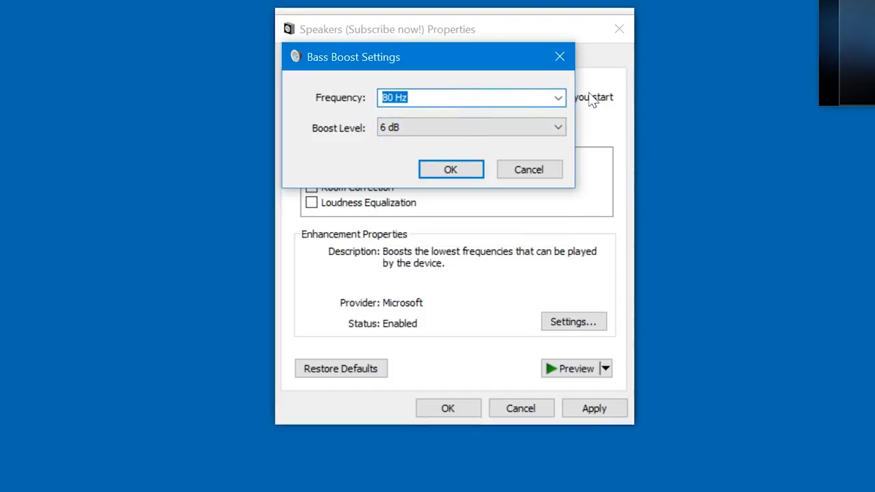
{"action": "left_click", "coordinate": [460, 169]}
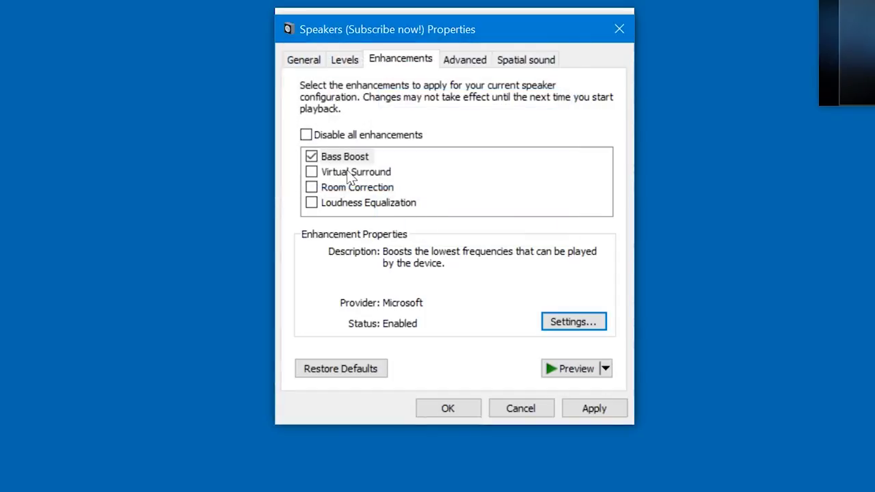
Disable all enhancements for the speakers and apply the change.
{"action": "left_click", "coordinate": [312, 157]}
{"action": "left_click", "coordinate": [311, 157]}
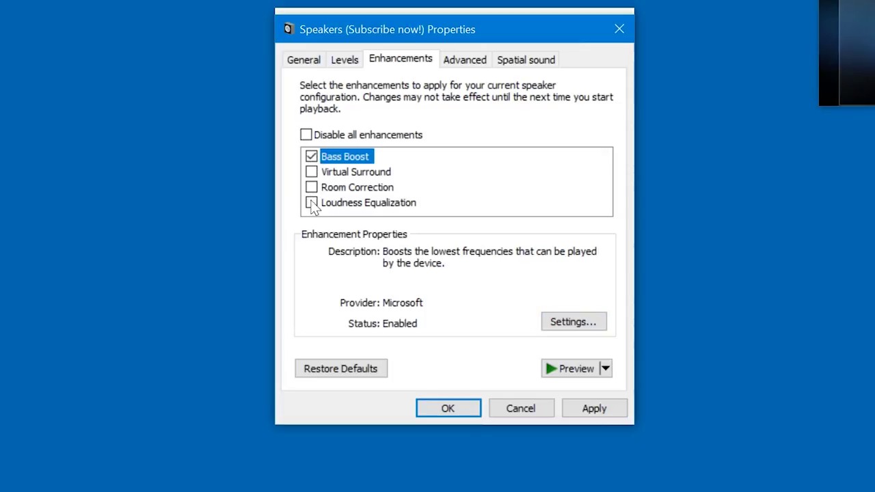
{"action": "left_click", "coordinate": [312, 203]}
{"action": "left_click", "coordinate": [305, 136]}
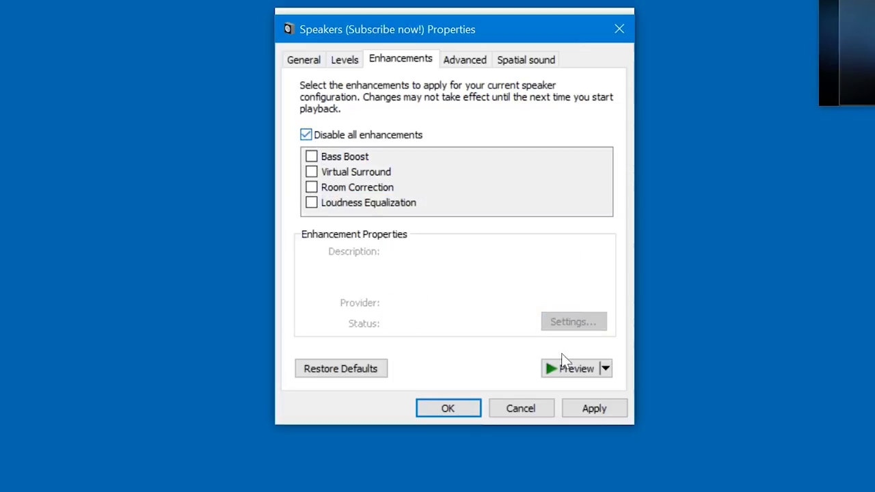
{"action": "left_click", "coordinate": [596, 408]}
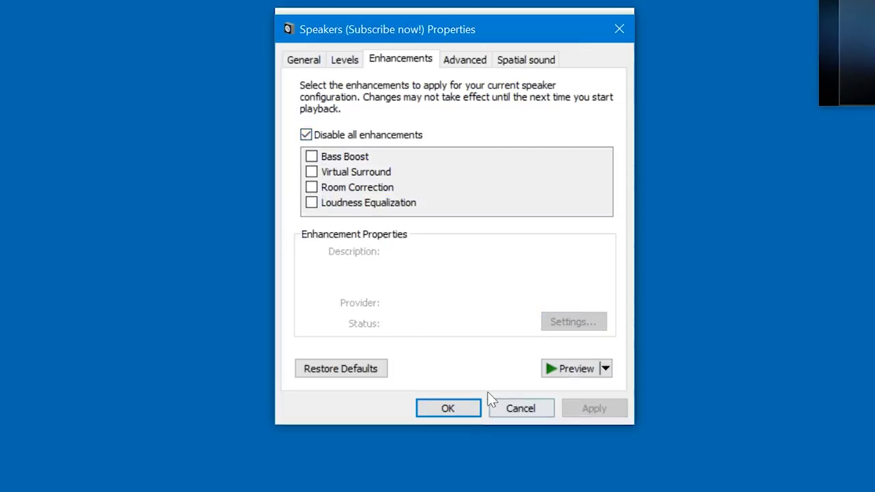
Look over the speakers' advanced and spatial sound settings, and return to the enhancements.
{"action": "left_click", "coordinate": [464, 65]}
{"action": "left_click", "coordinate": [514, 63]}
{"action": "left_click", "coordinate": [403, 63]}
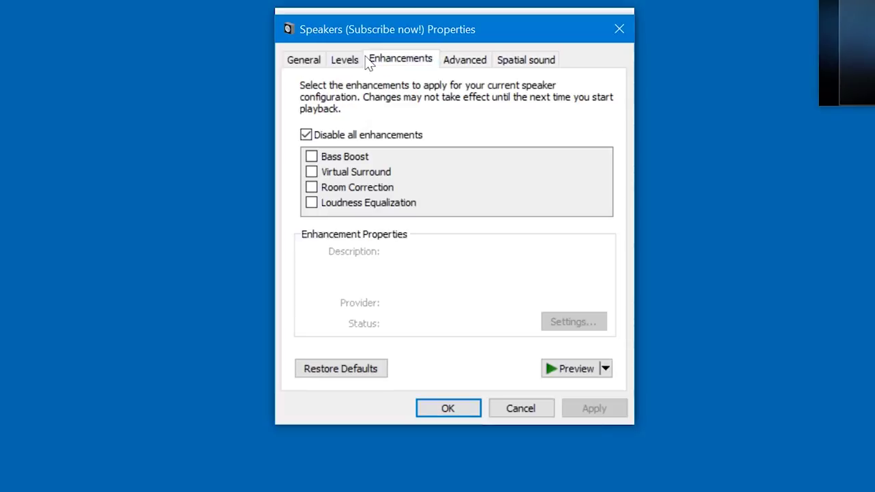
Review the channel balance in the speakers' levels, and close the balance settings and the speaker properties.
{"action": "left_click", "coordinate": [347, 63]}
{"action": "left_click", "coordinate": [567, 116]}
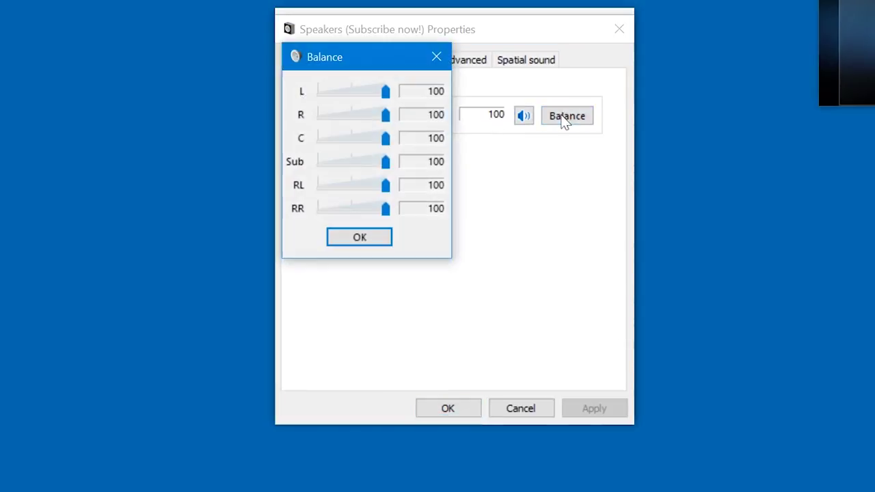
{"action": "left_click_drag", "start_coordinate": [332, 62], "coordinate": [461, 154]}
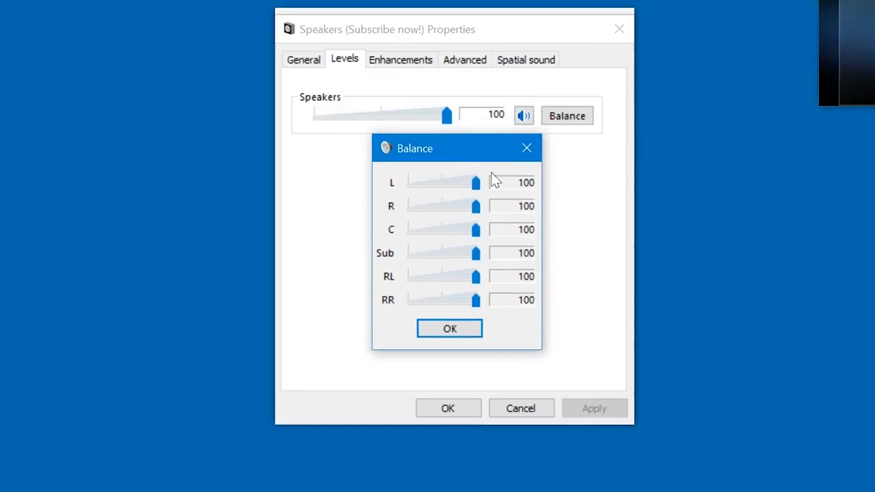
{"action": "left_click", "coordinate": [474, 333]}
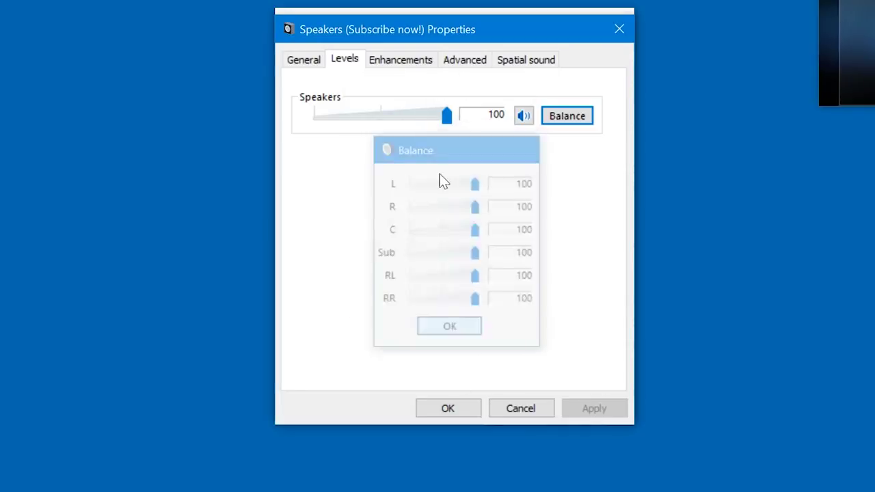
{"action": "left_click", "coordinate": [520, 408]}
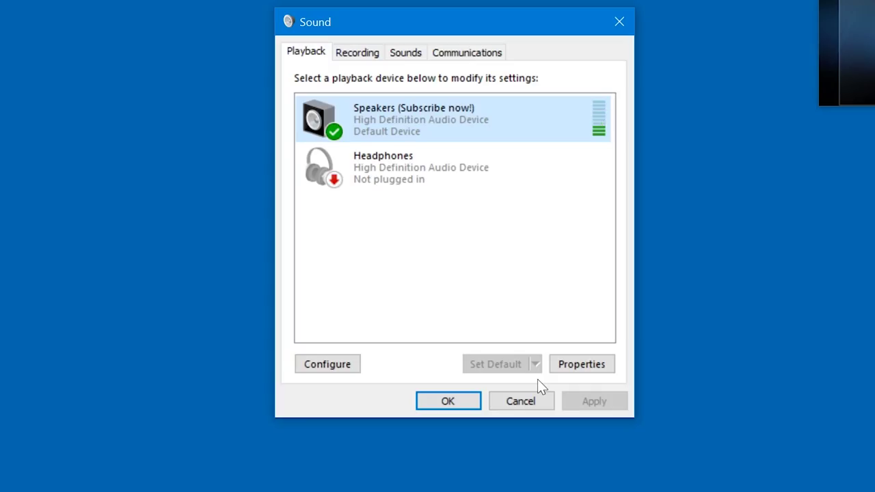